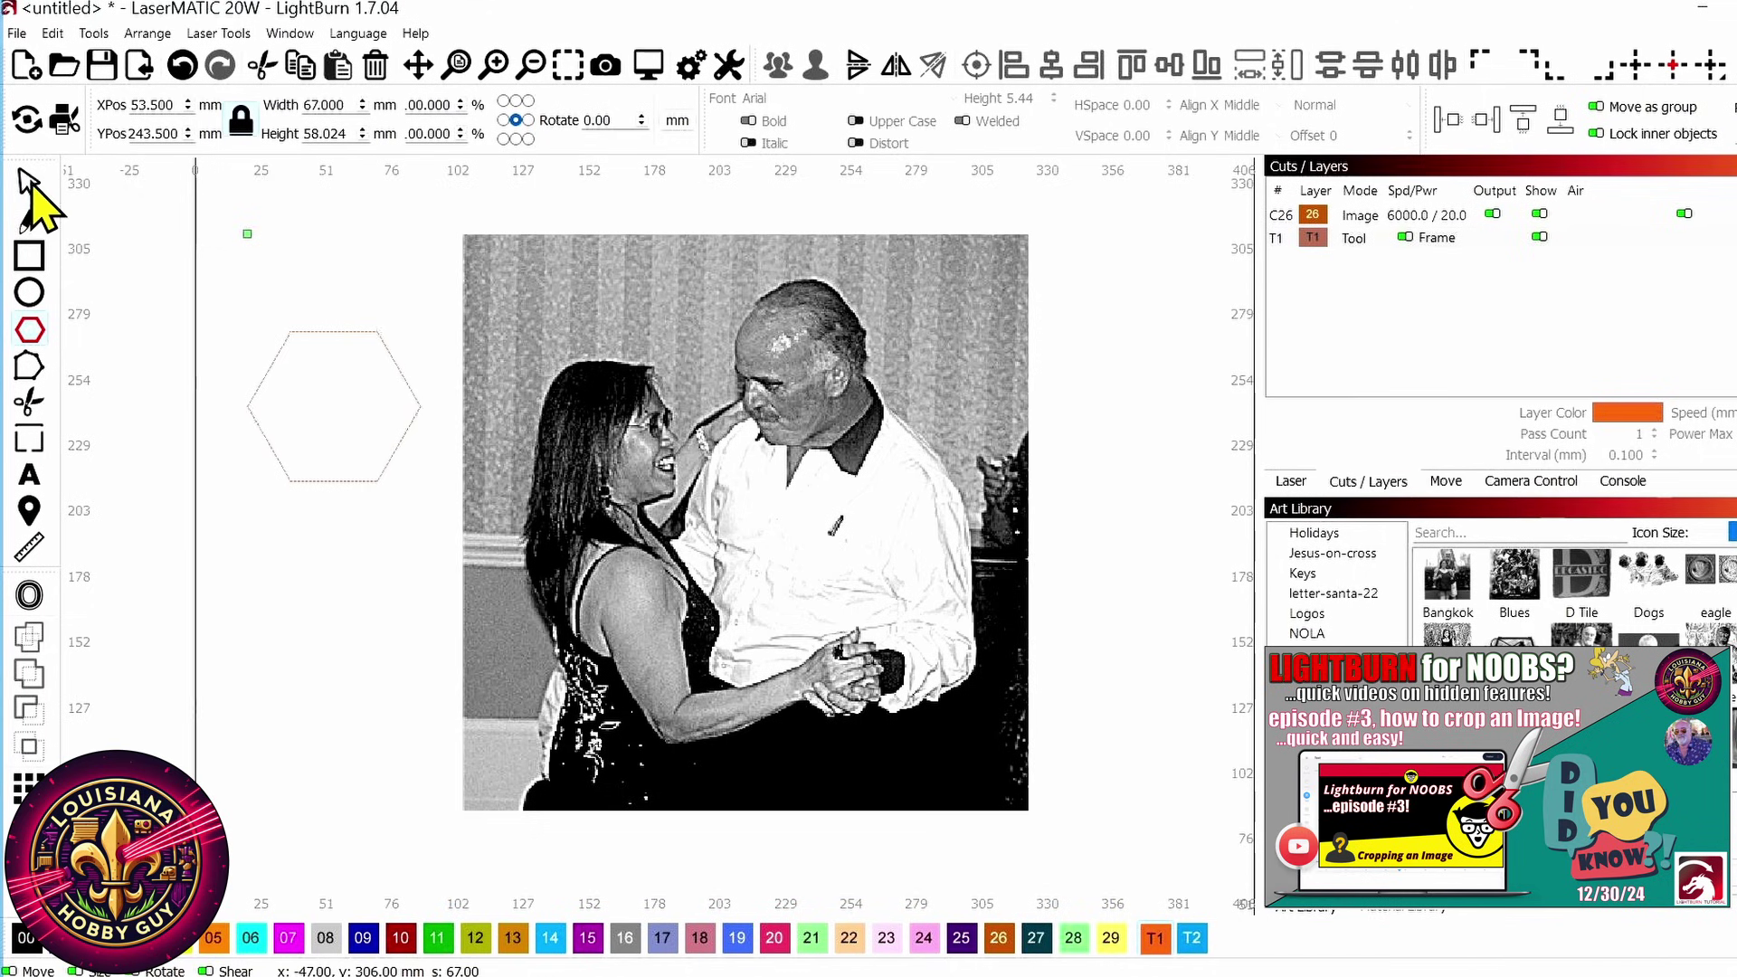
Assign the hexagon to tool layer T1 and move it over the man's head in the photo
{"action": "left_click", "coordinate": [29, 185]}
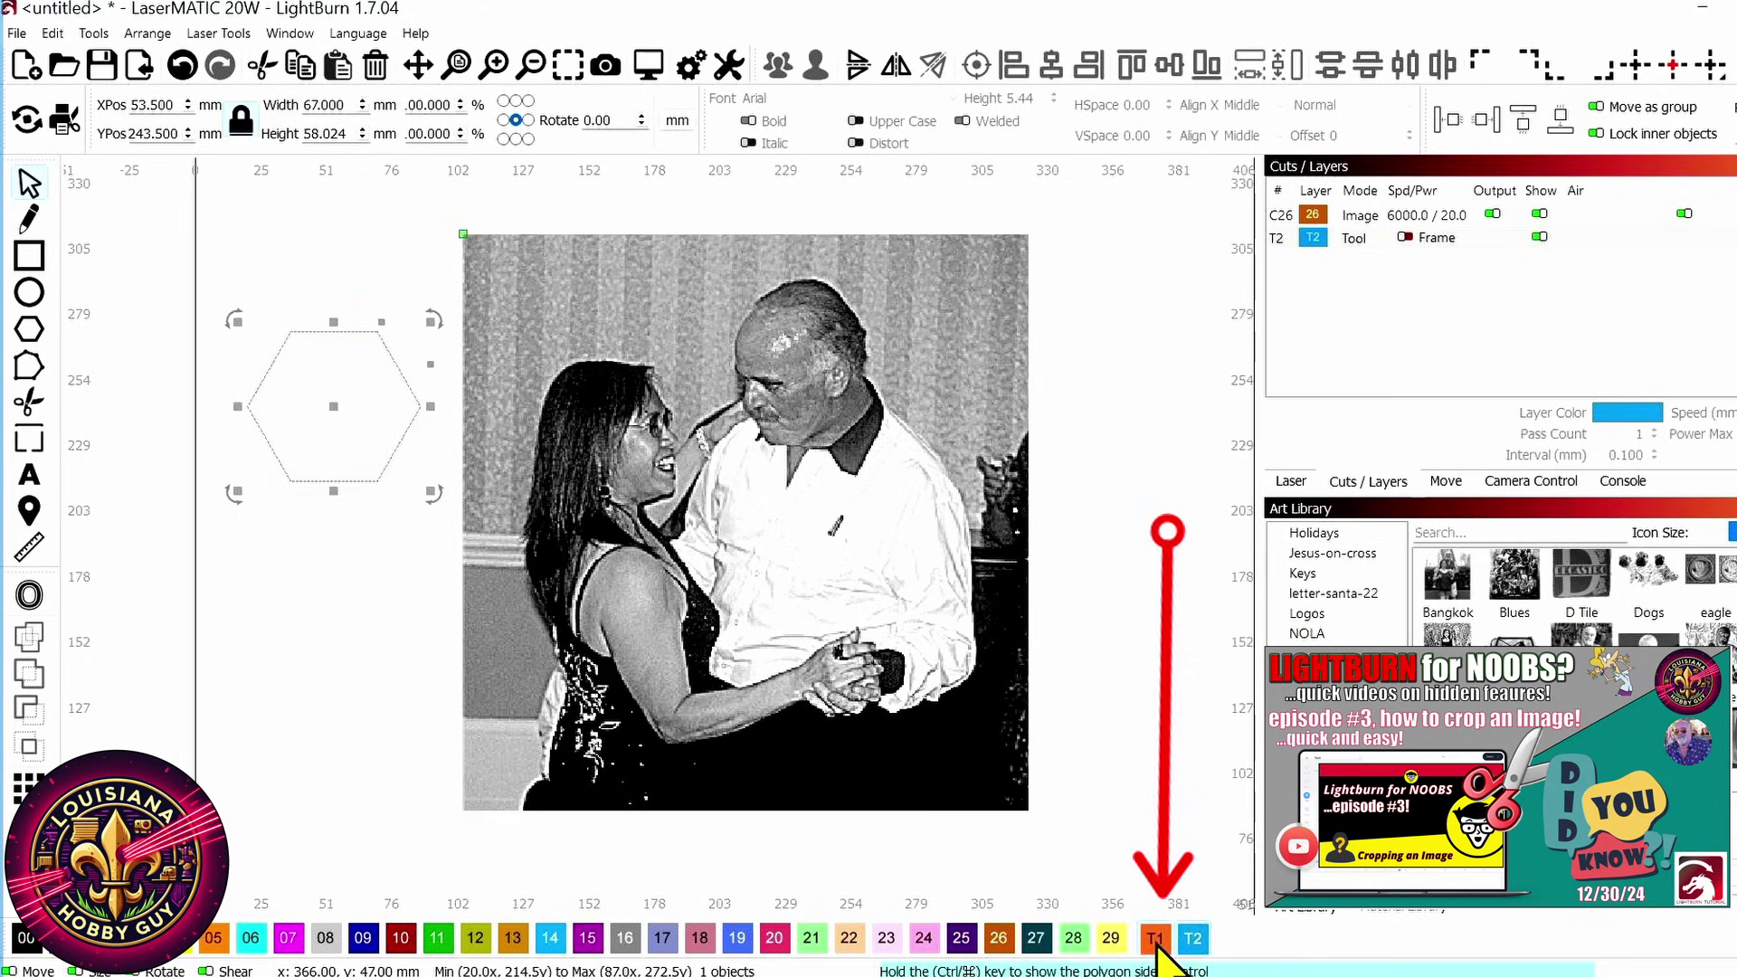
{"action": "left_click", "coordinate": [1156, 946]}
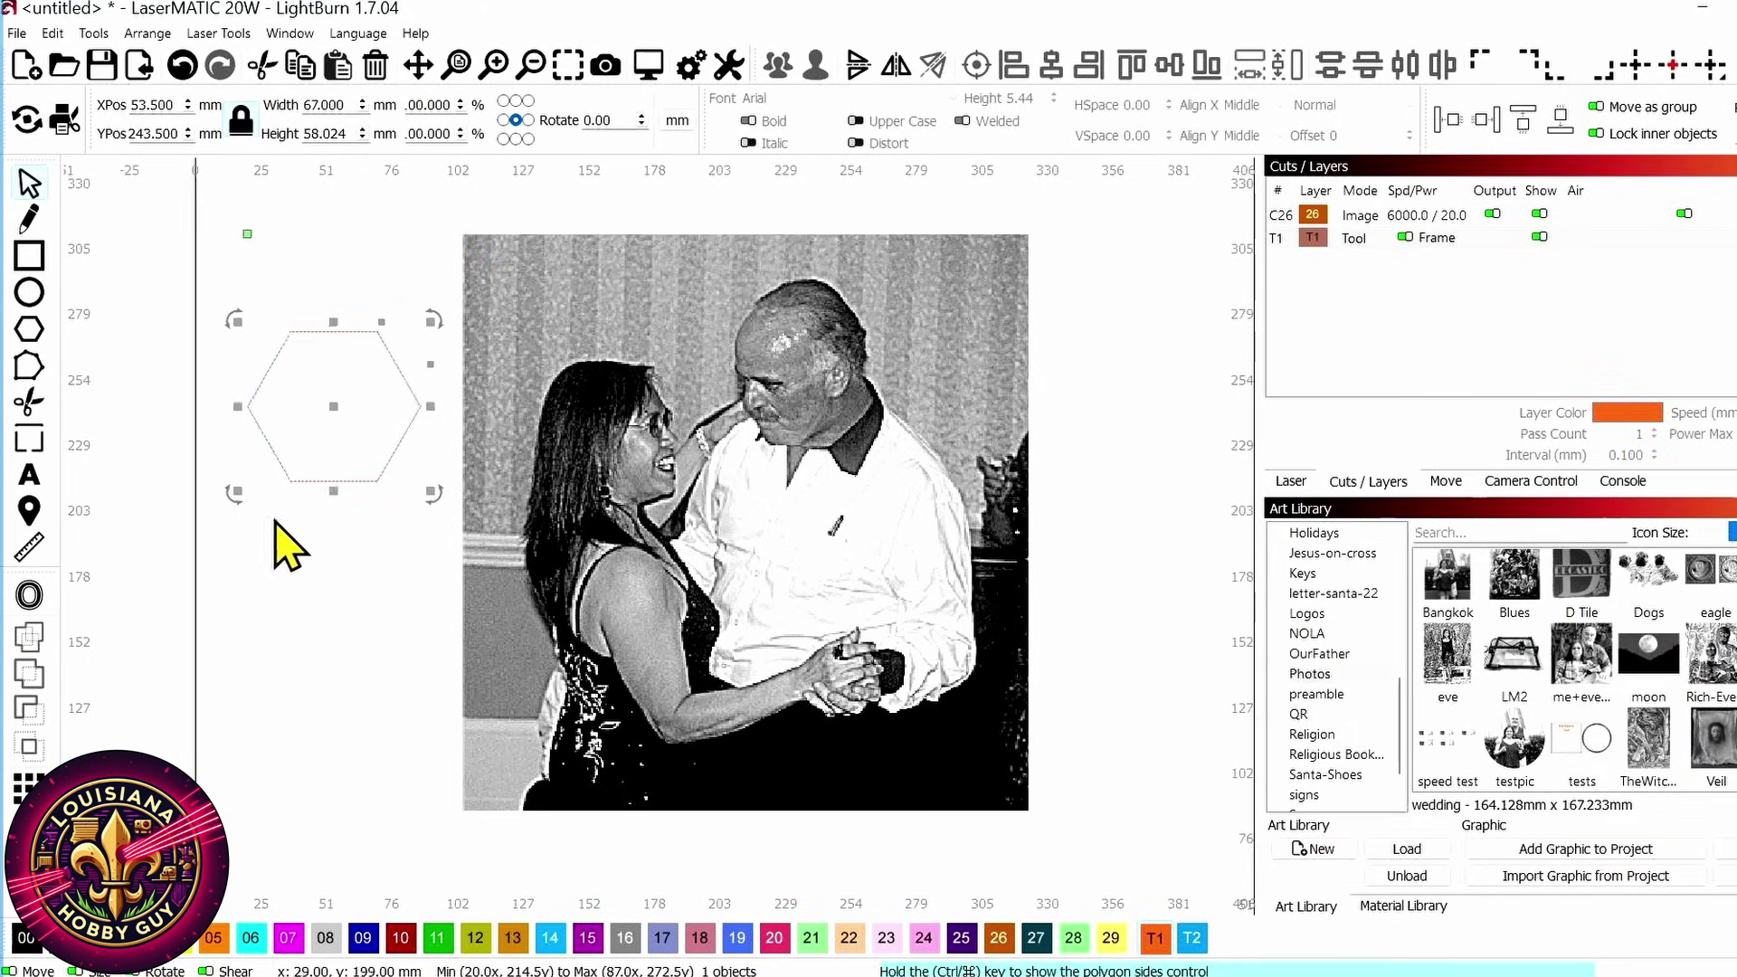
{"action": "left_click_drag", "start_coordinate": [330, 398], "coordinate": [805, 358]}
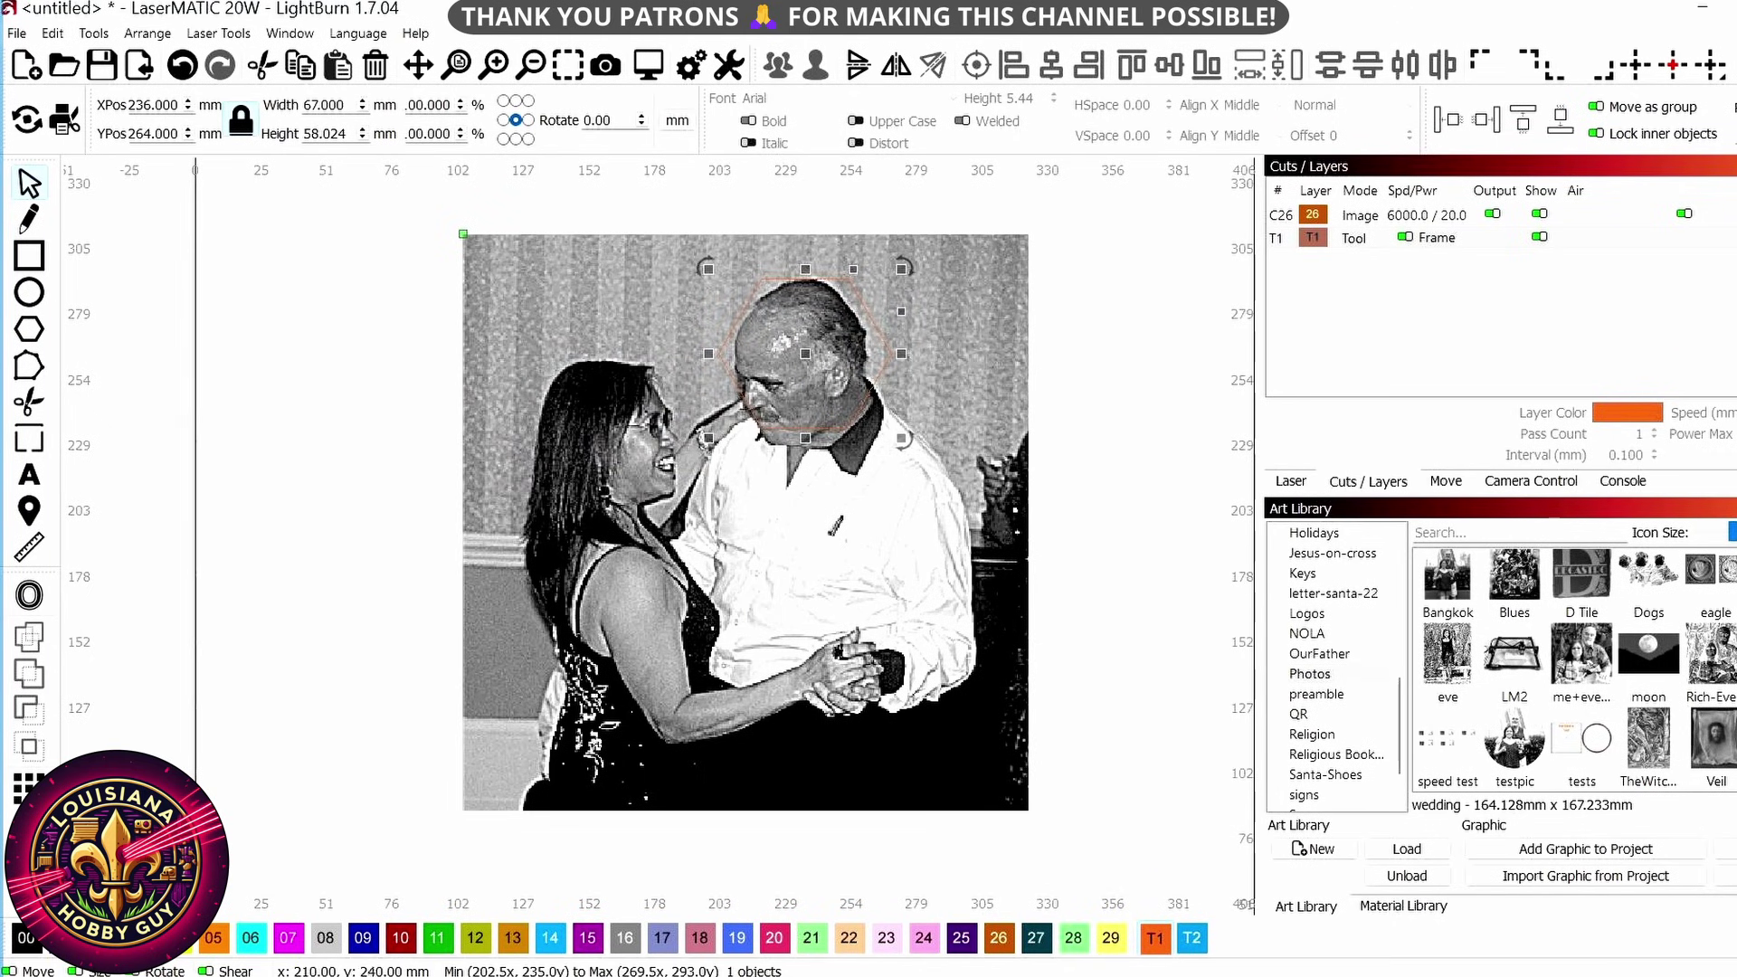
Enlarge the hexagon to about 88 × 76 mm so it frames the man's whole head, and deselect it
{"action": "scroll", "coordinate": [859, 334], "scroll_direction": "up", "scroll_amount": 2}
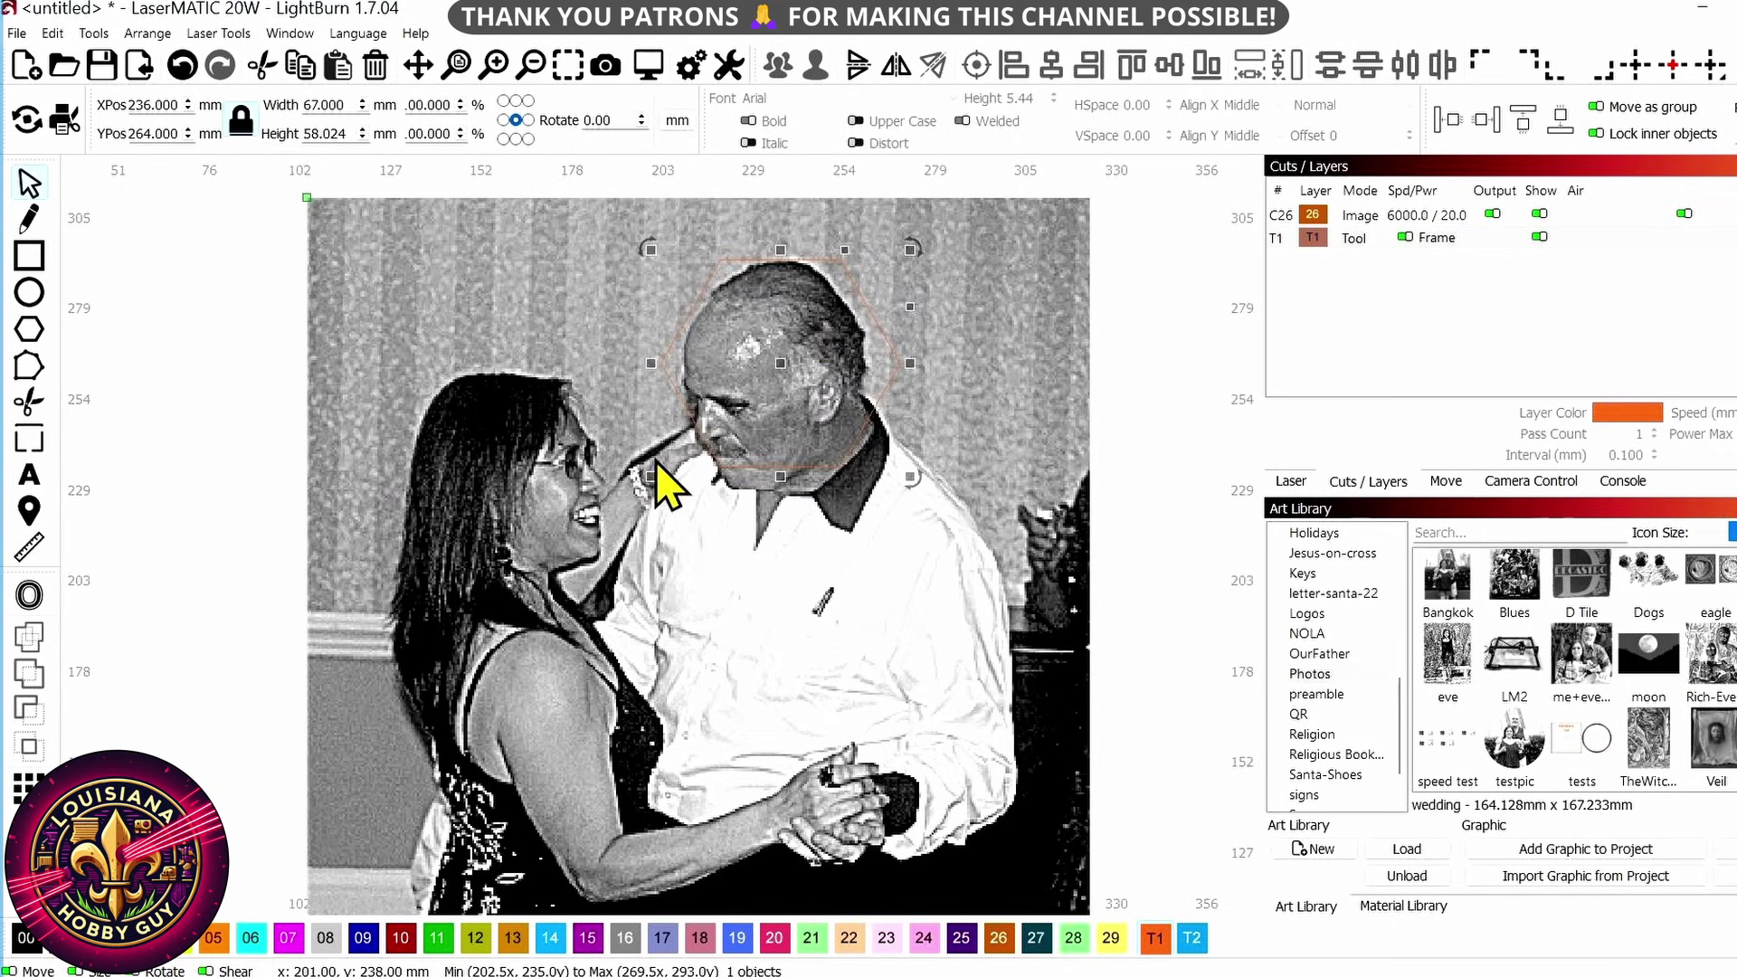
{"action": "left_click_drag", "start_coordinate": [652, 478], "coordinate": [617, 510]}
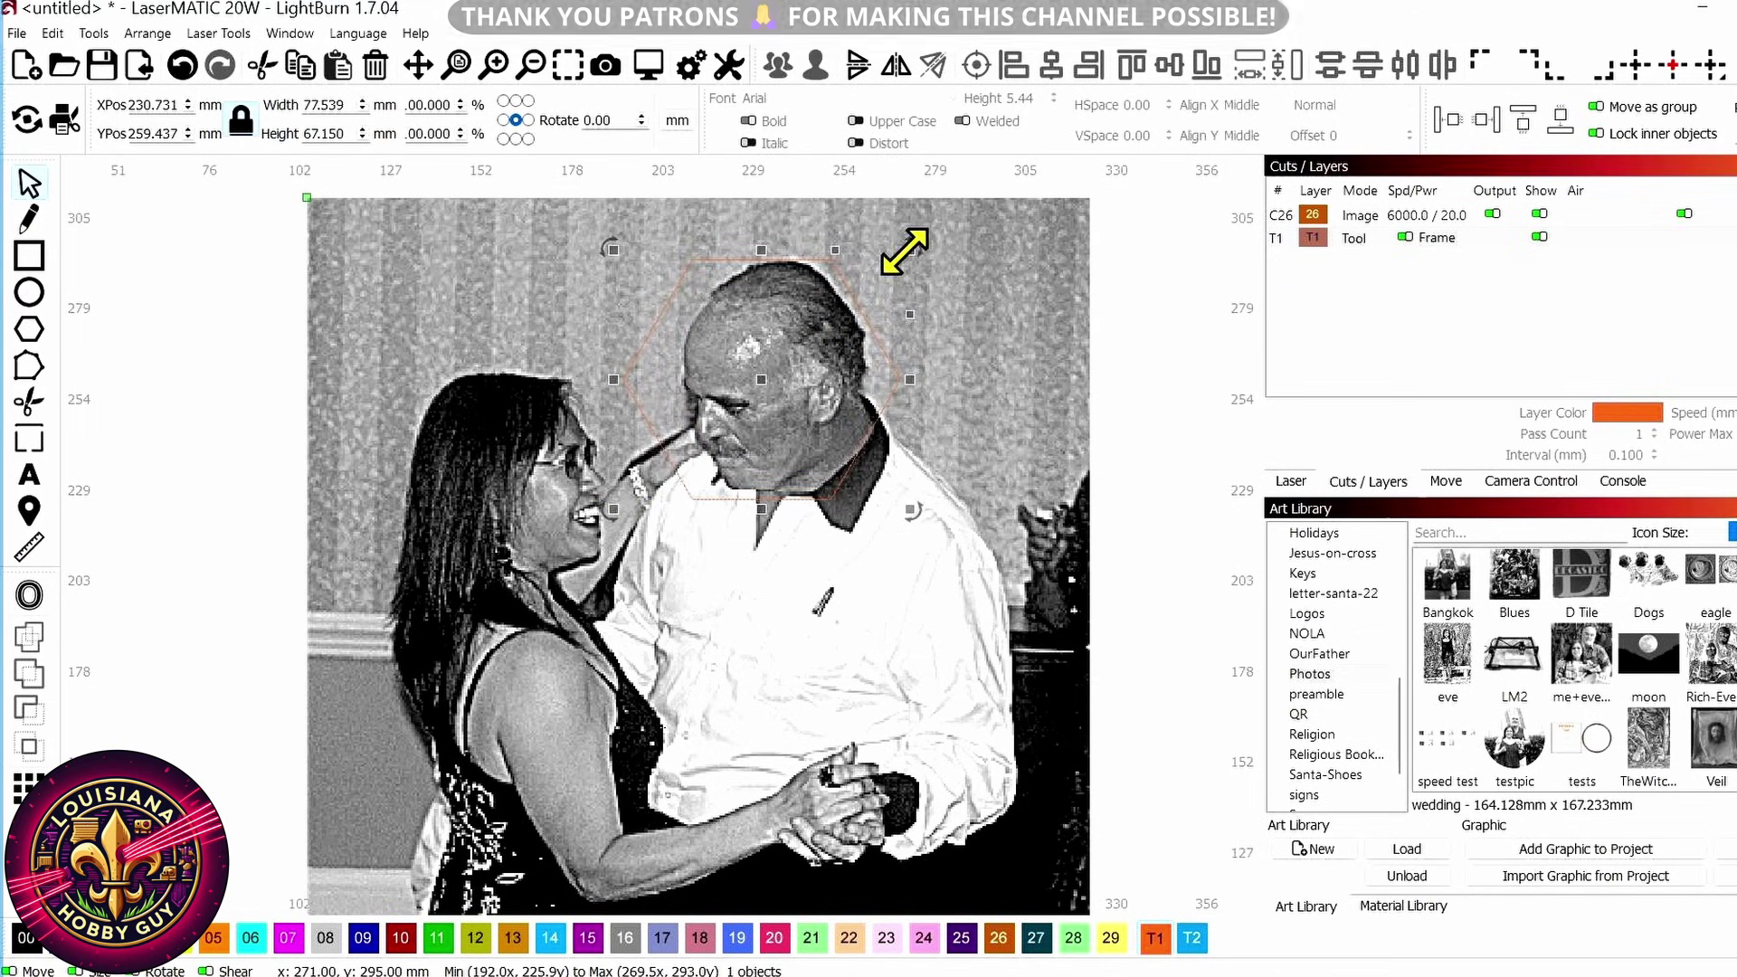
{"action": "left_click_drag", "start_coordinate": [908, 251], "coordinate": [941, 244]}
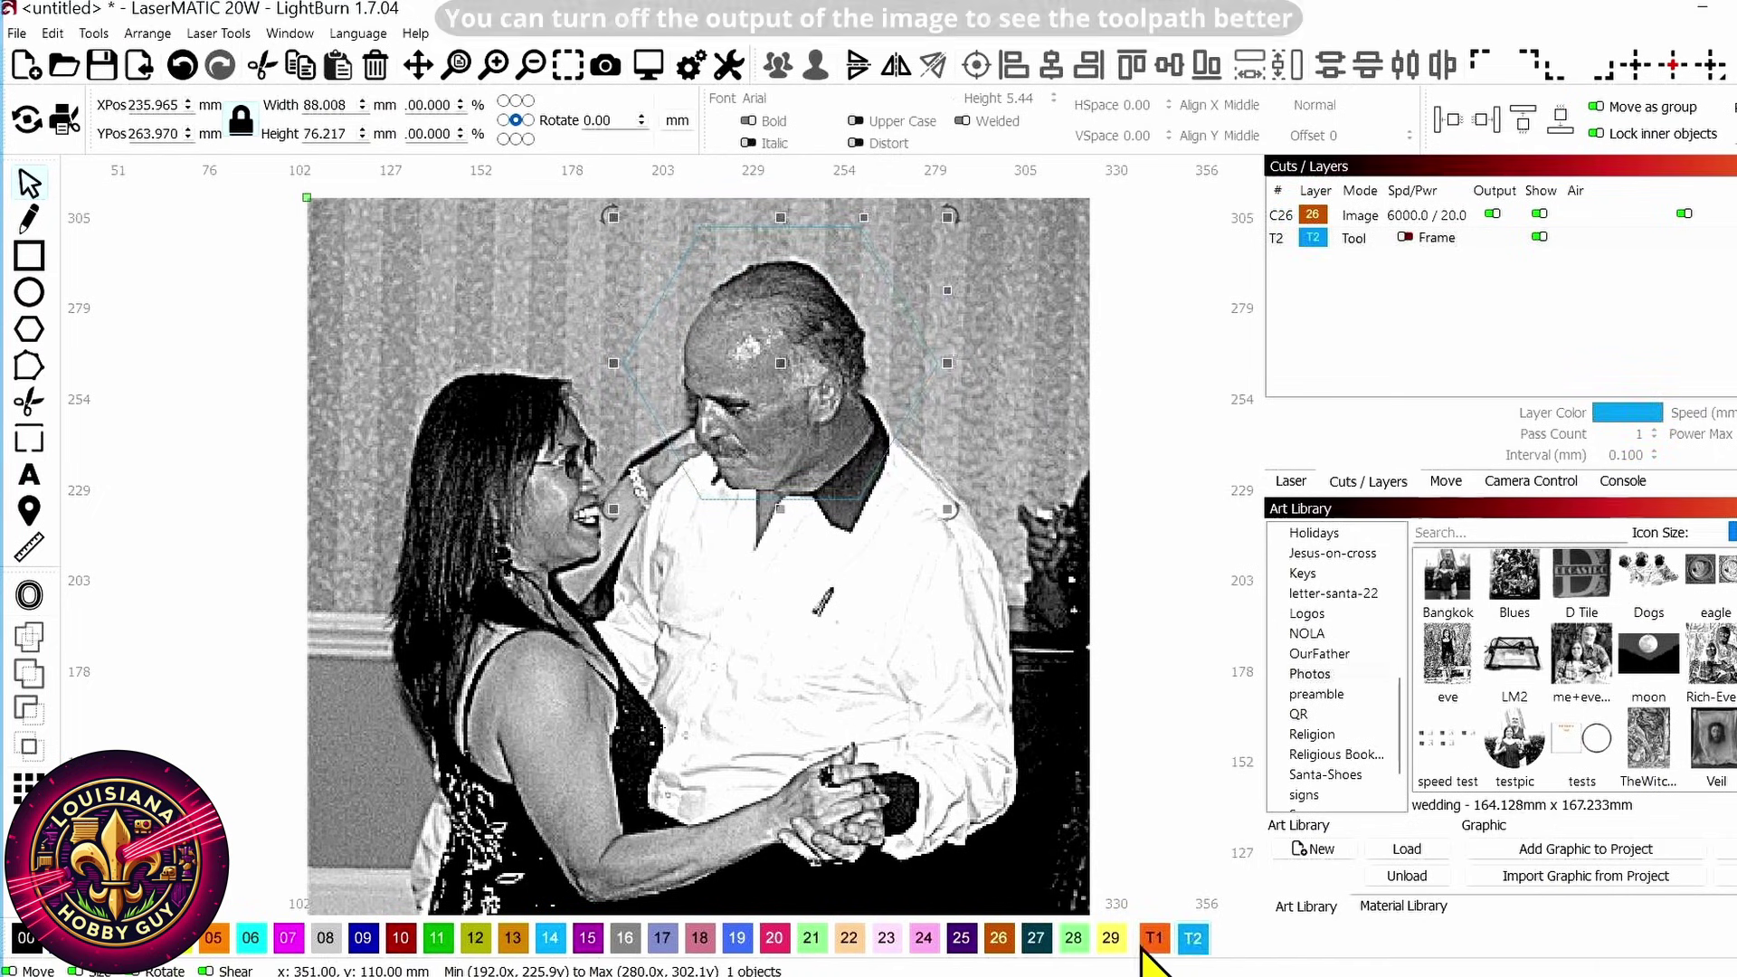
{"action": "left_click", "coordinate": [1183, 640]}
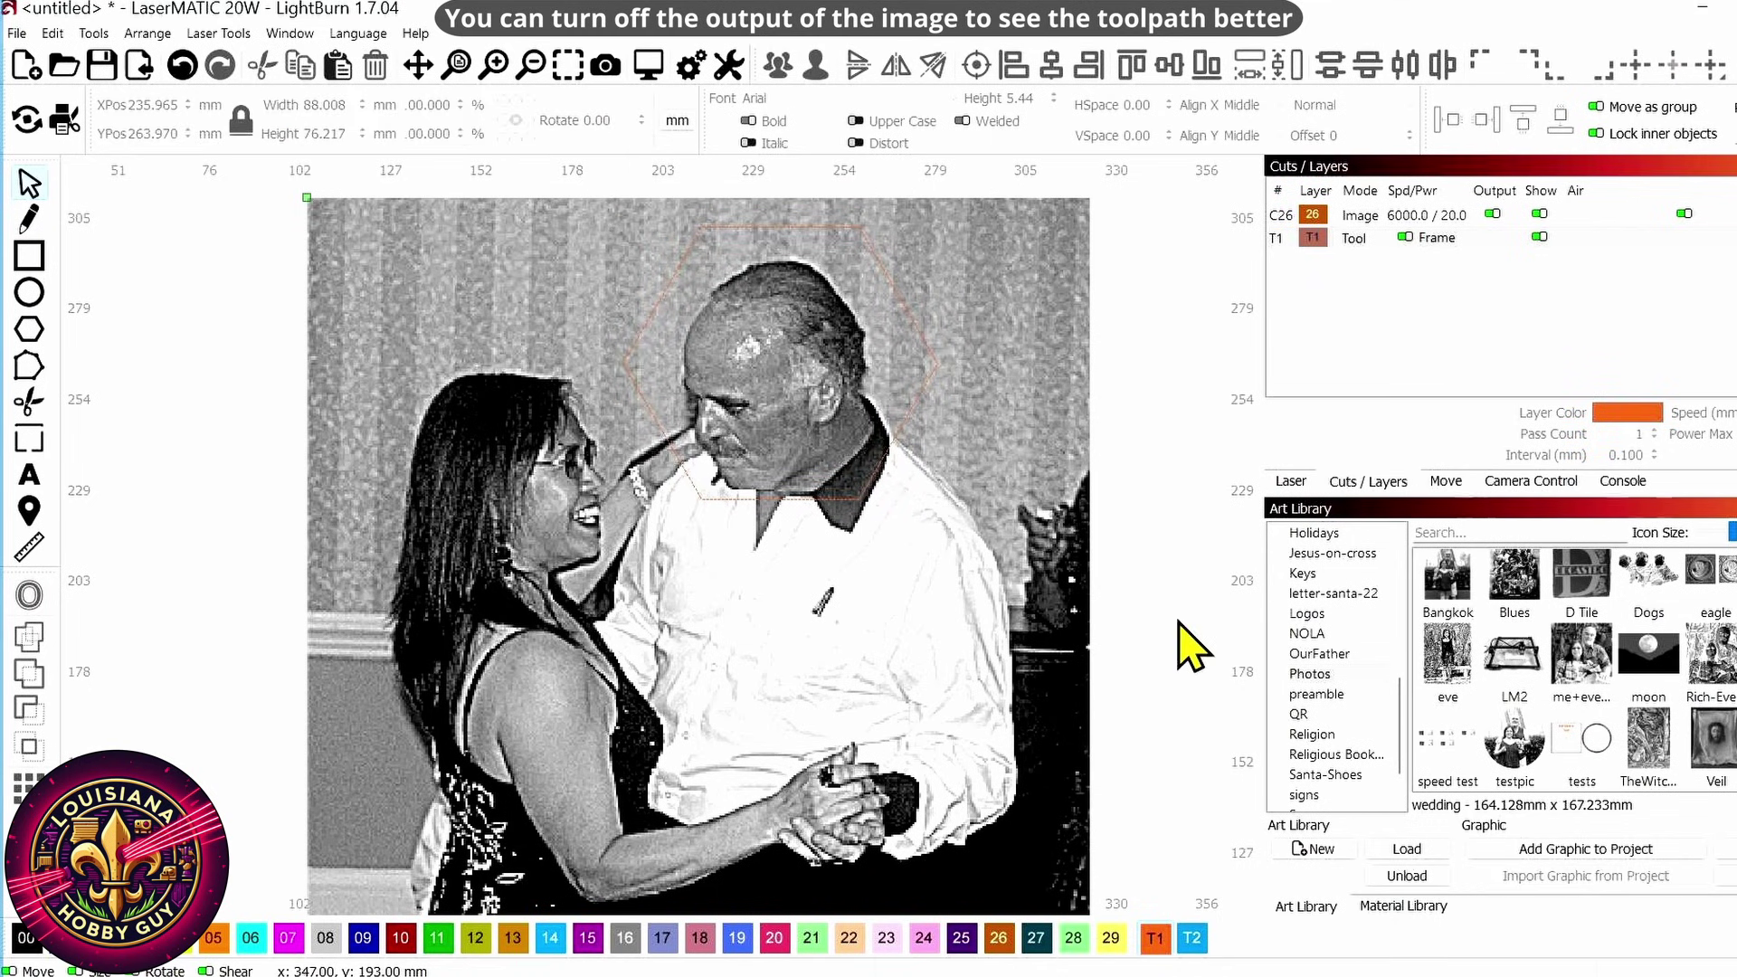
{"action": "scroll", "coordinate": [769, 231], "scroll_direction": "up", "scroll_amount": 2}
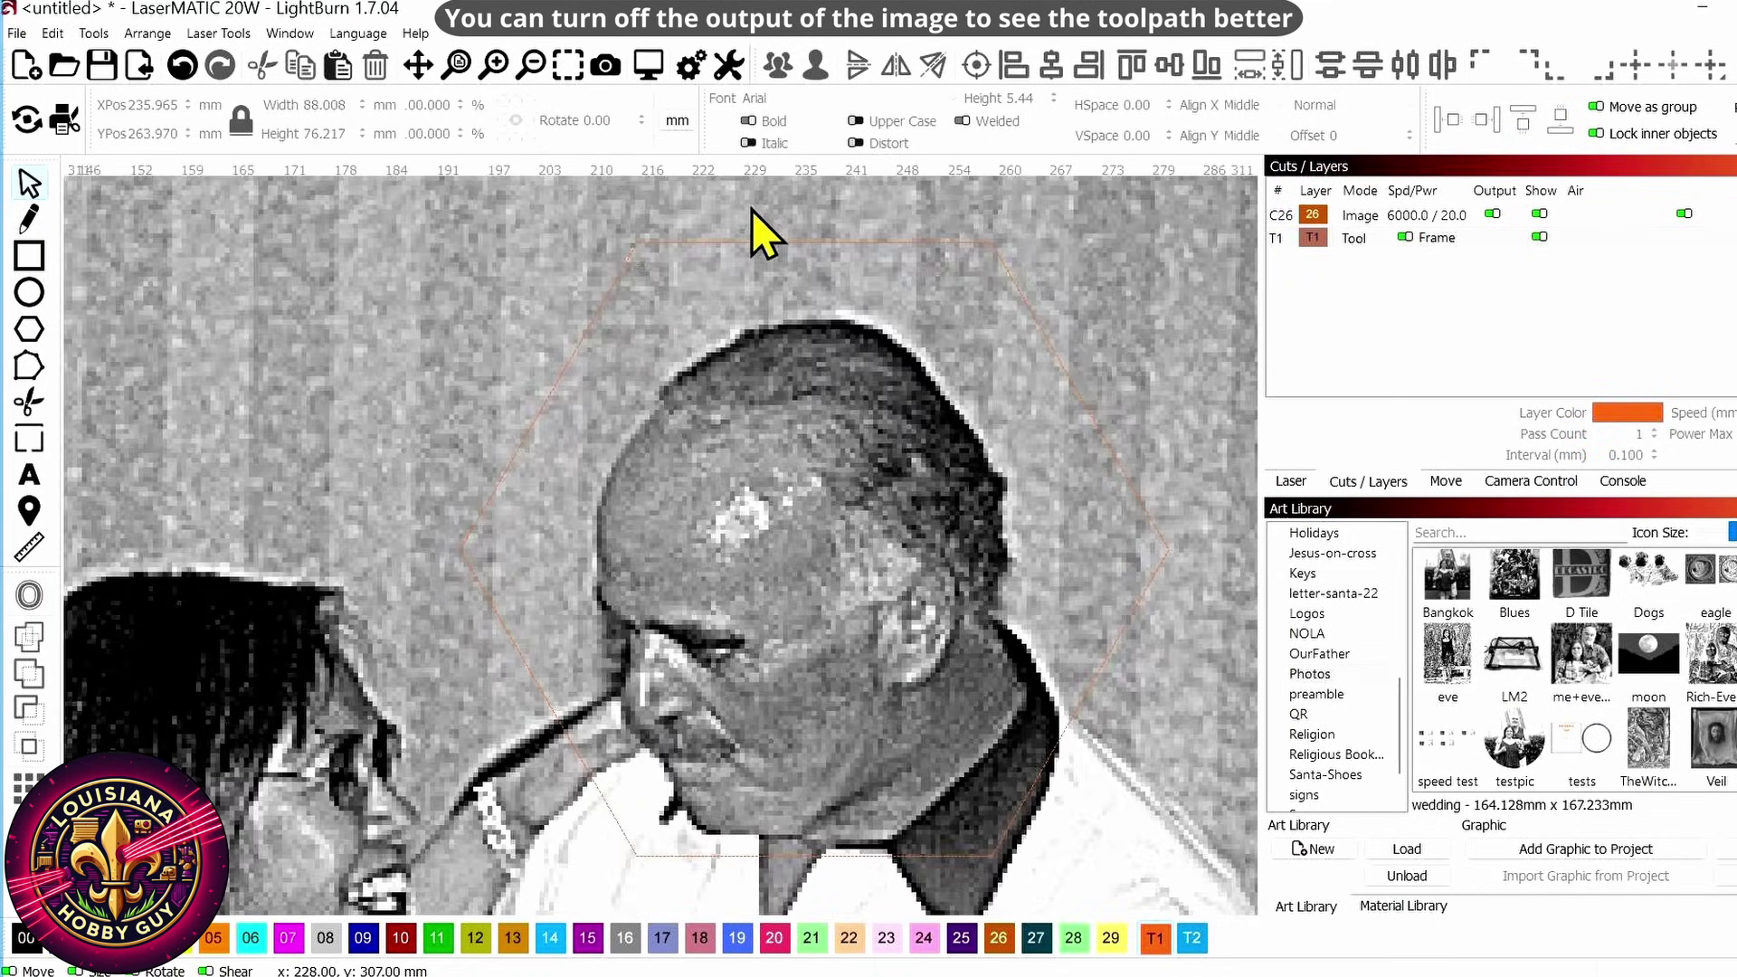
{"action": "scroll", "coordinate": [1032, 389], "scroll_direction": "down", "scroll_amount": 3}
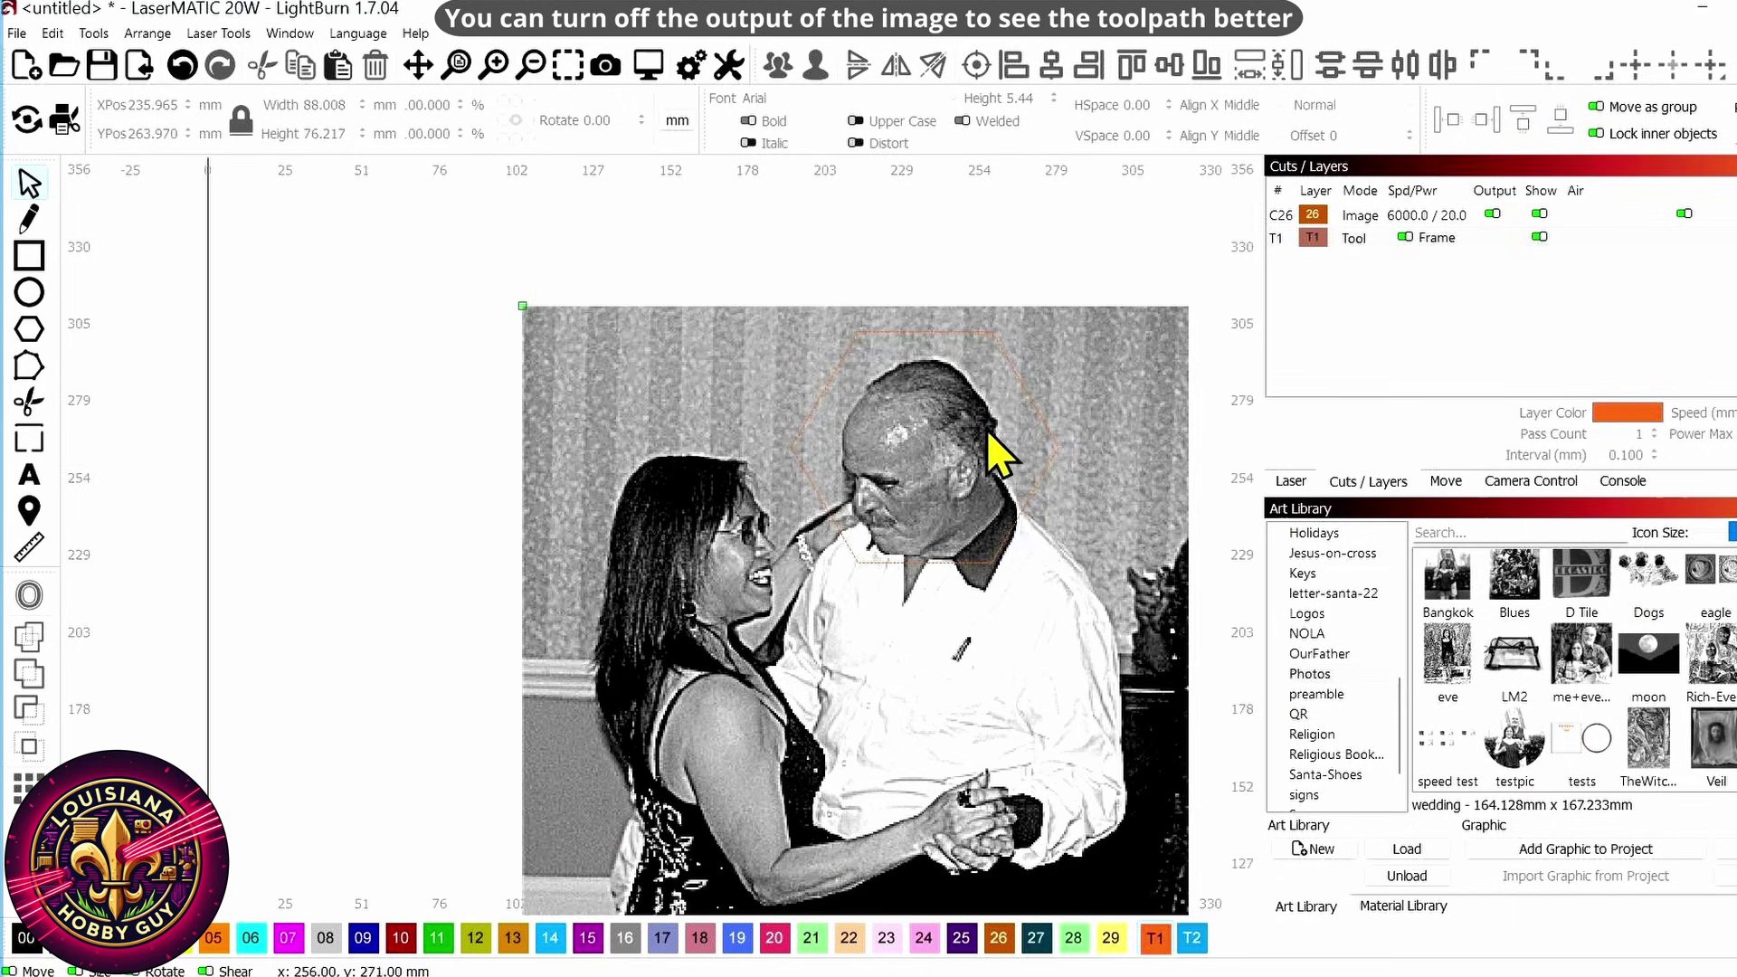
{"action": "left_click_drag", "start_coordinate": [1031, 543], "coordinate": [967, 449]}
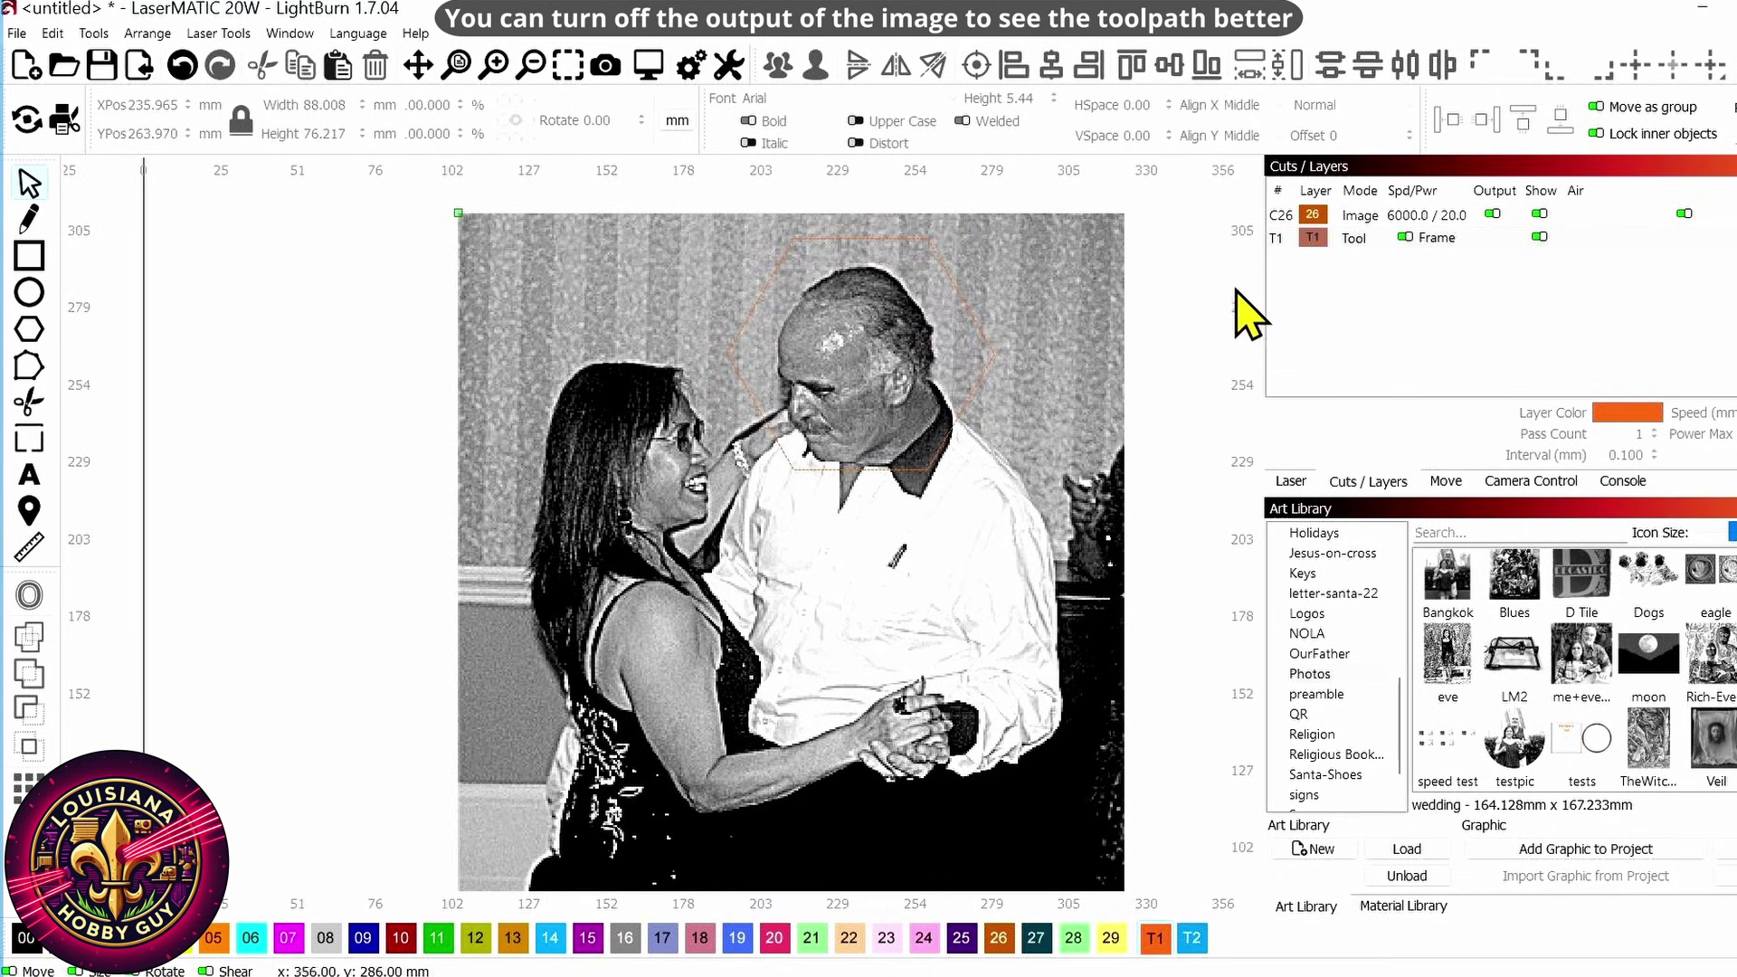
Reorder tool layer T1 above image layer C26 and return it below C26
{"action": "left_click", "coordinate": [1278, 238]}
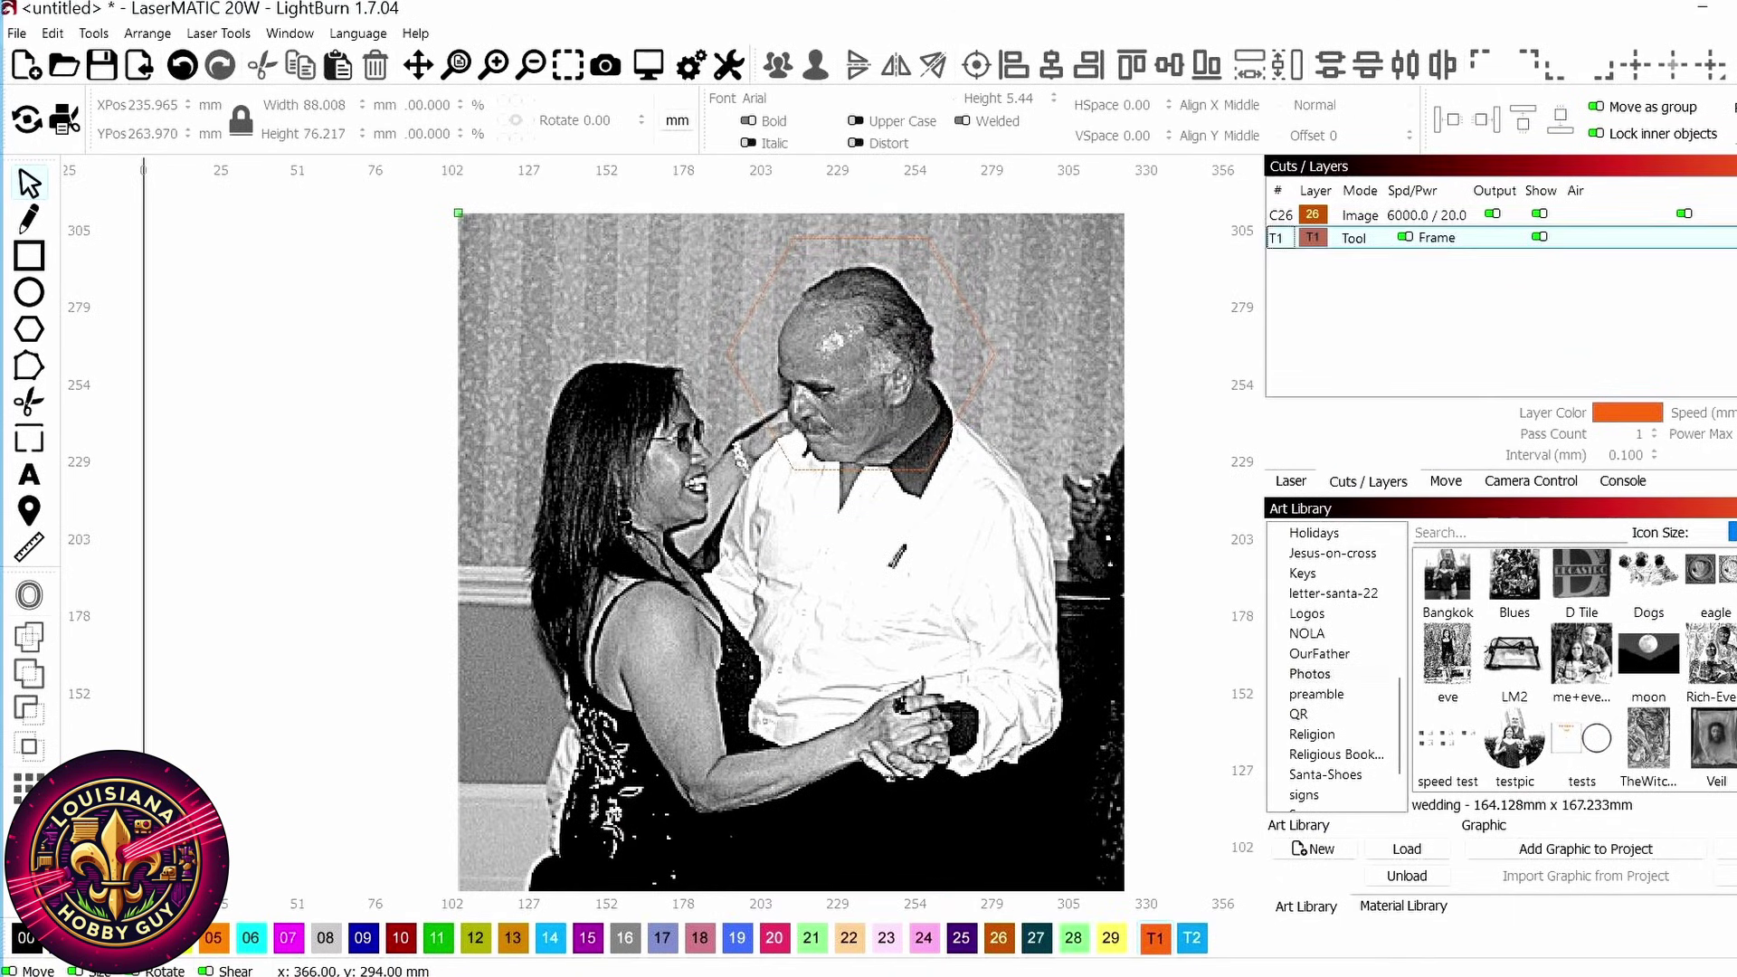
{"action": "left_click_drag", "start_coordinate": [1394, 215], "coordinate": [1393, 238]}
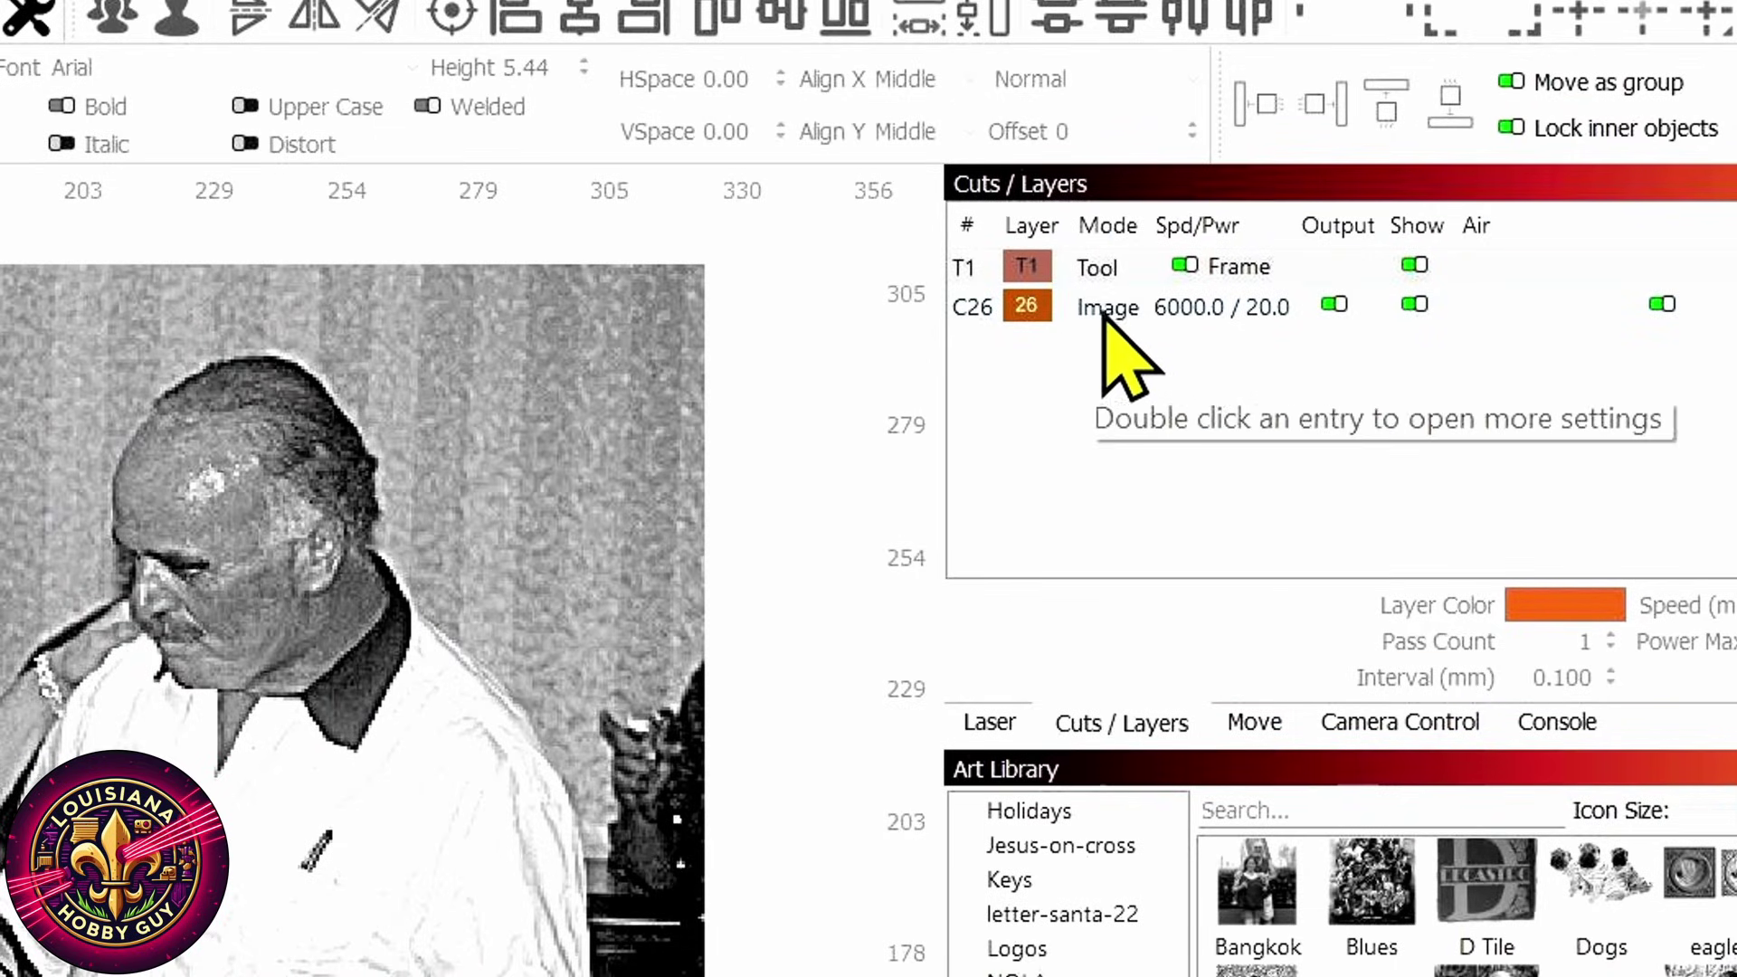
{"action": "left_click", "coordinate": [1020, 264]}
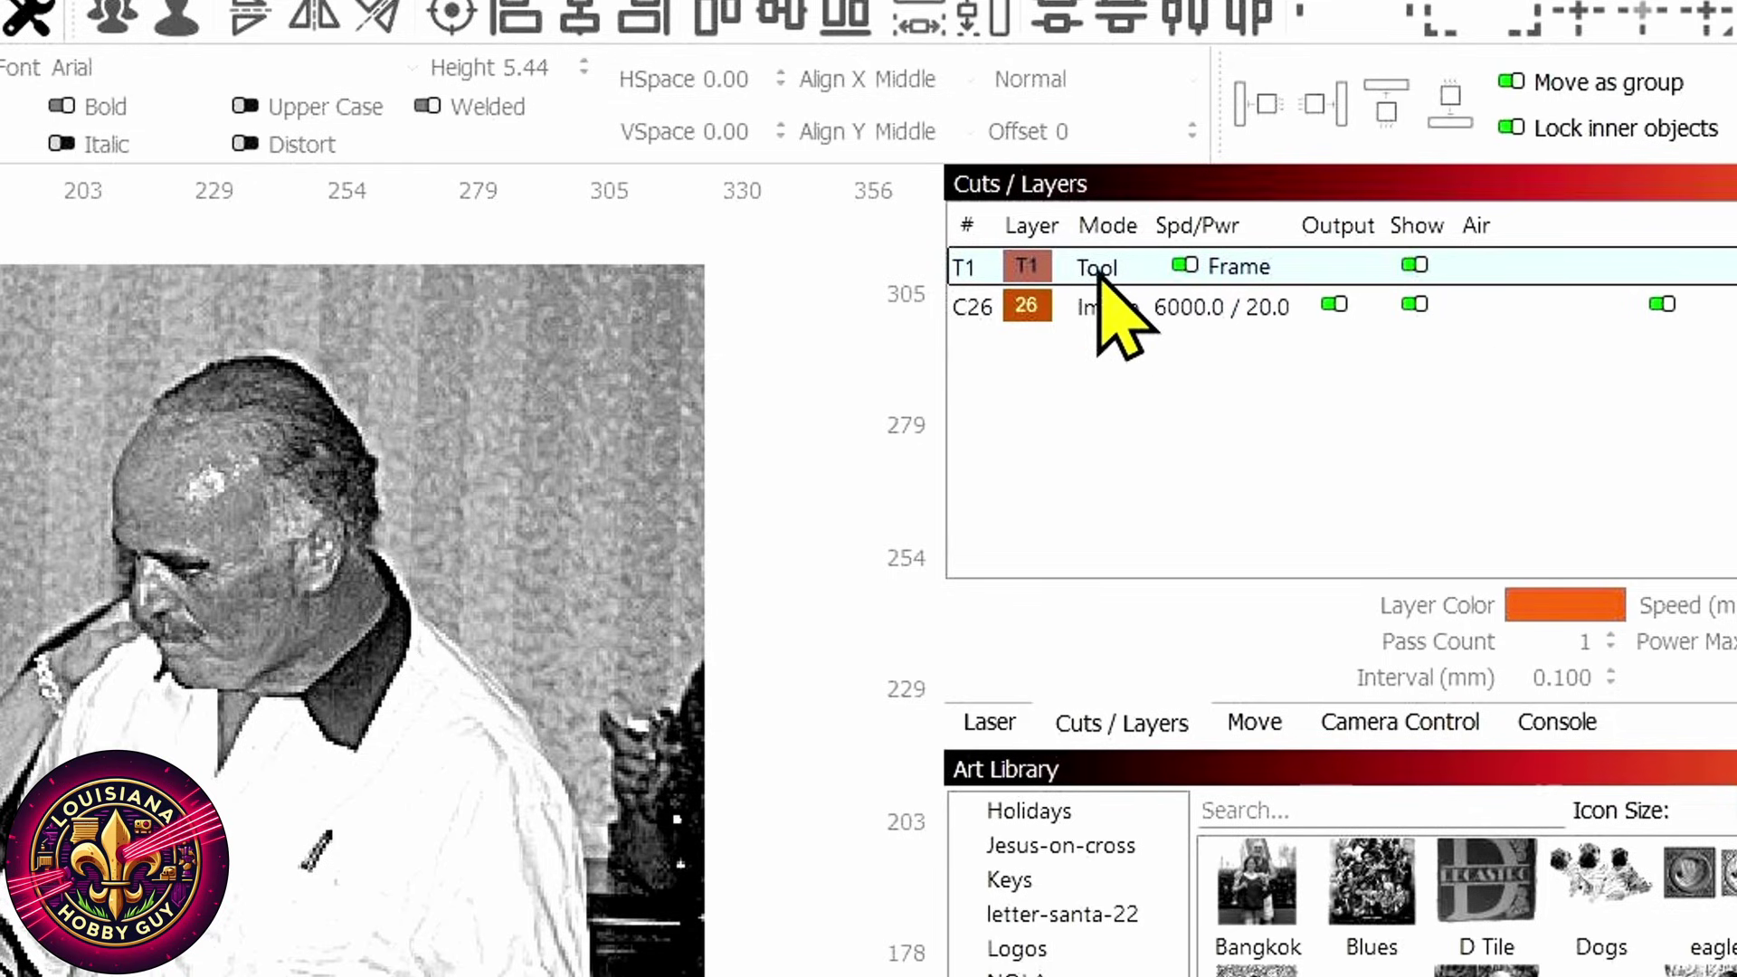
{"action": "left_click", "coordinate": [956, 461]}
{"action": "left_click", "coordinate": [968, 271]}
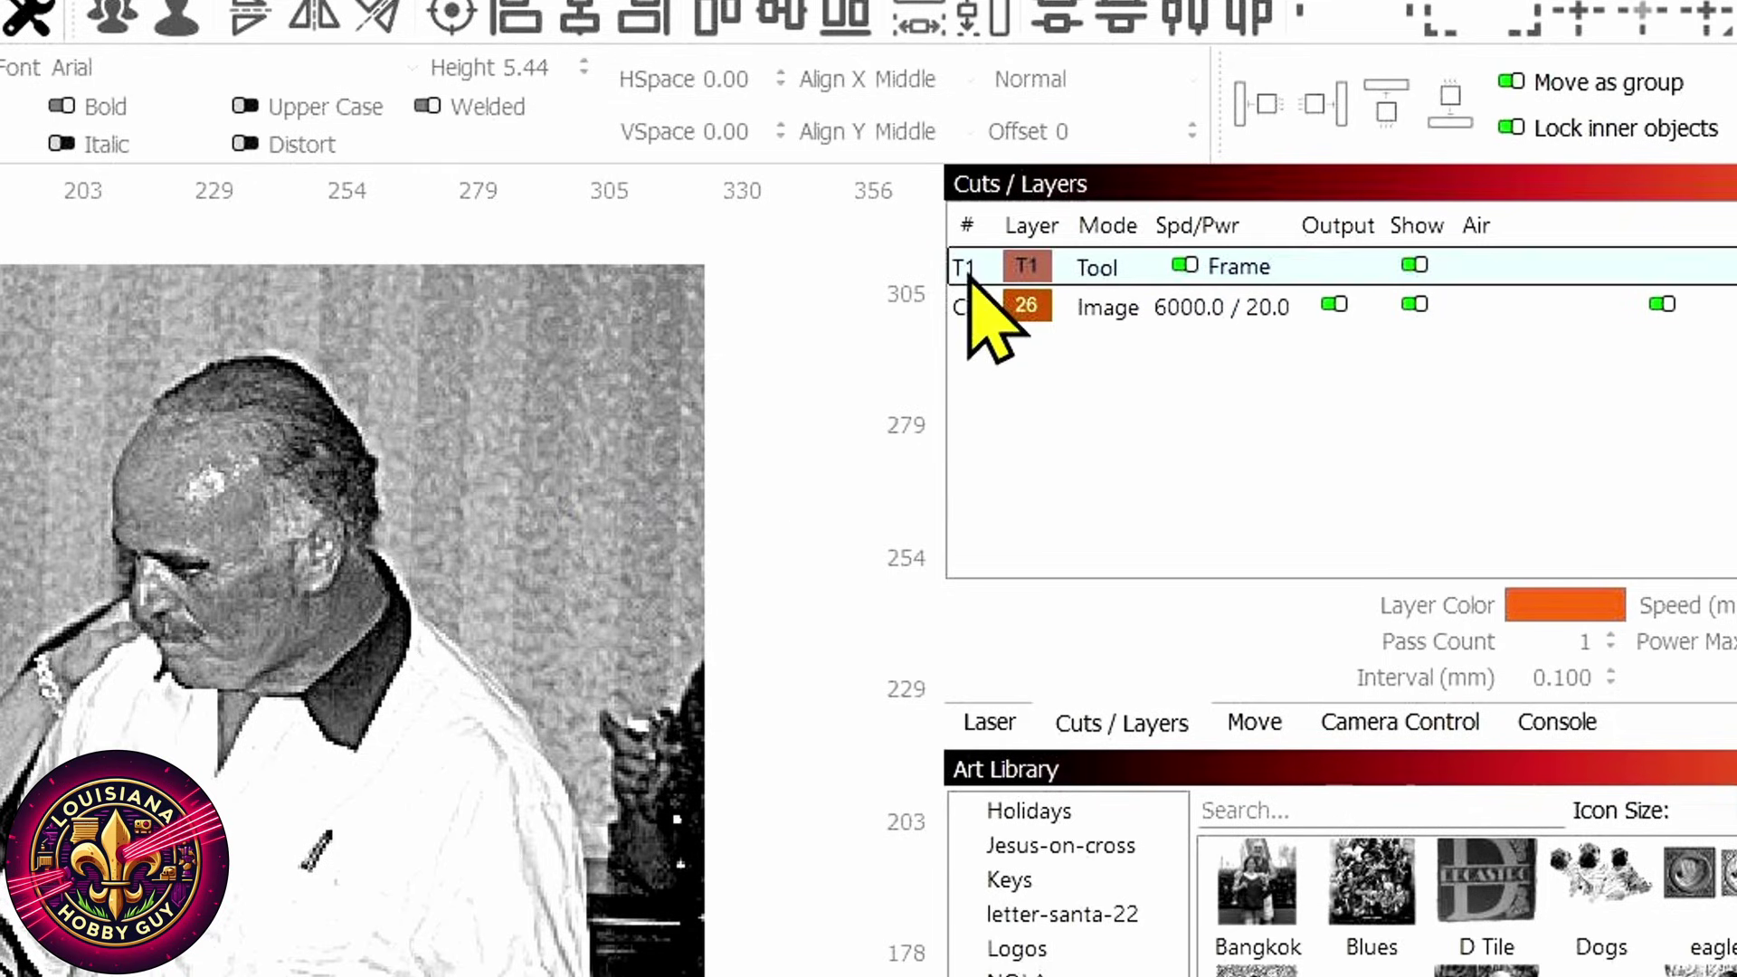
{"action": "left_click_drag", "start_coordinate": [970, 271], "coordinate": [968, 310]}
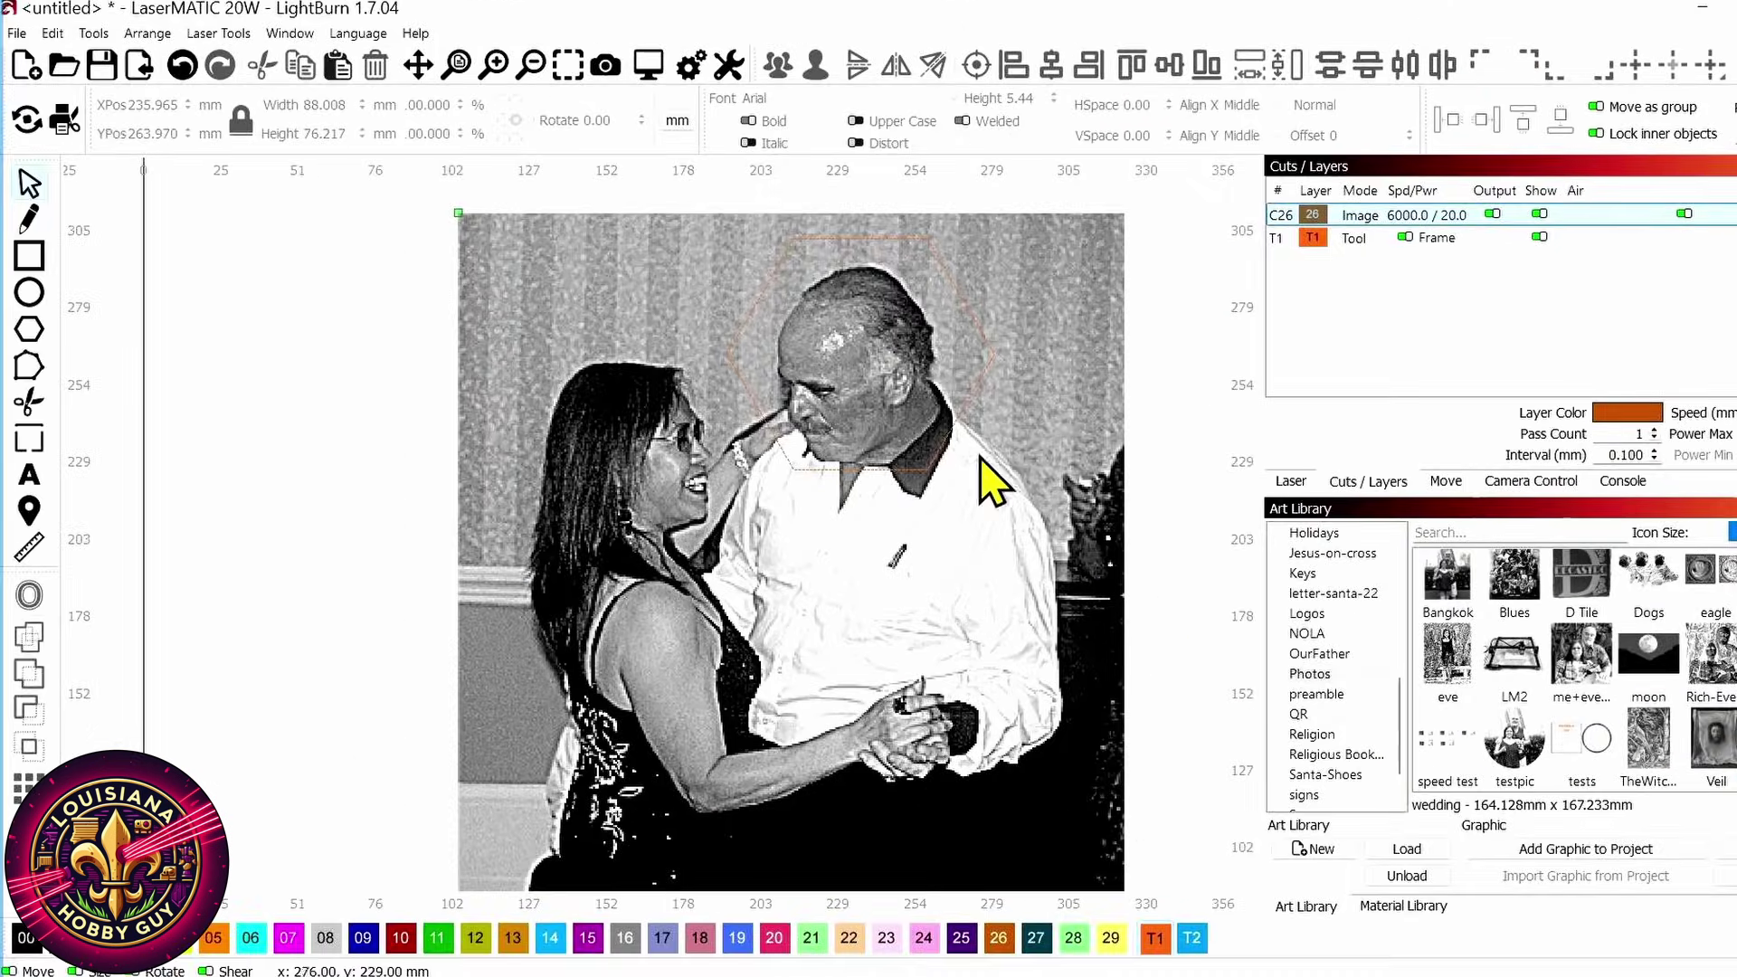
Select the photo together with the T1 hexagon and apply the hexagon as a mask to the image
{"action": "left_click", "coordinate": [969, 303]}
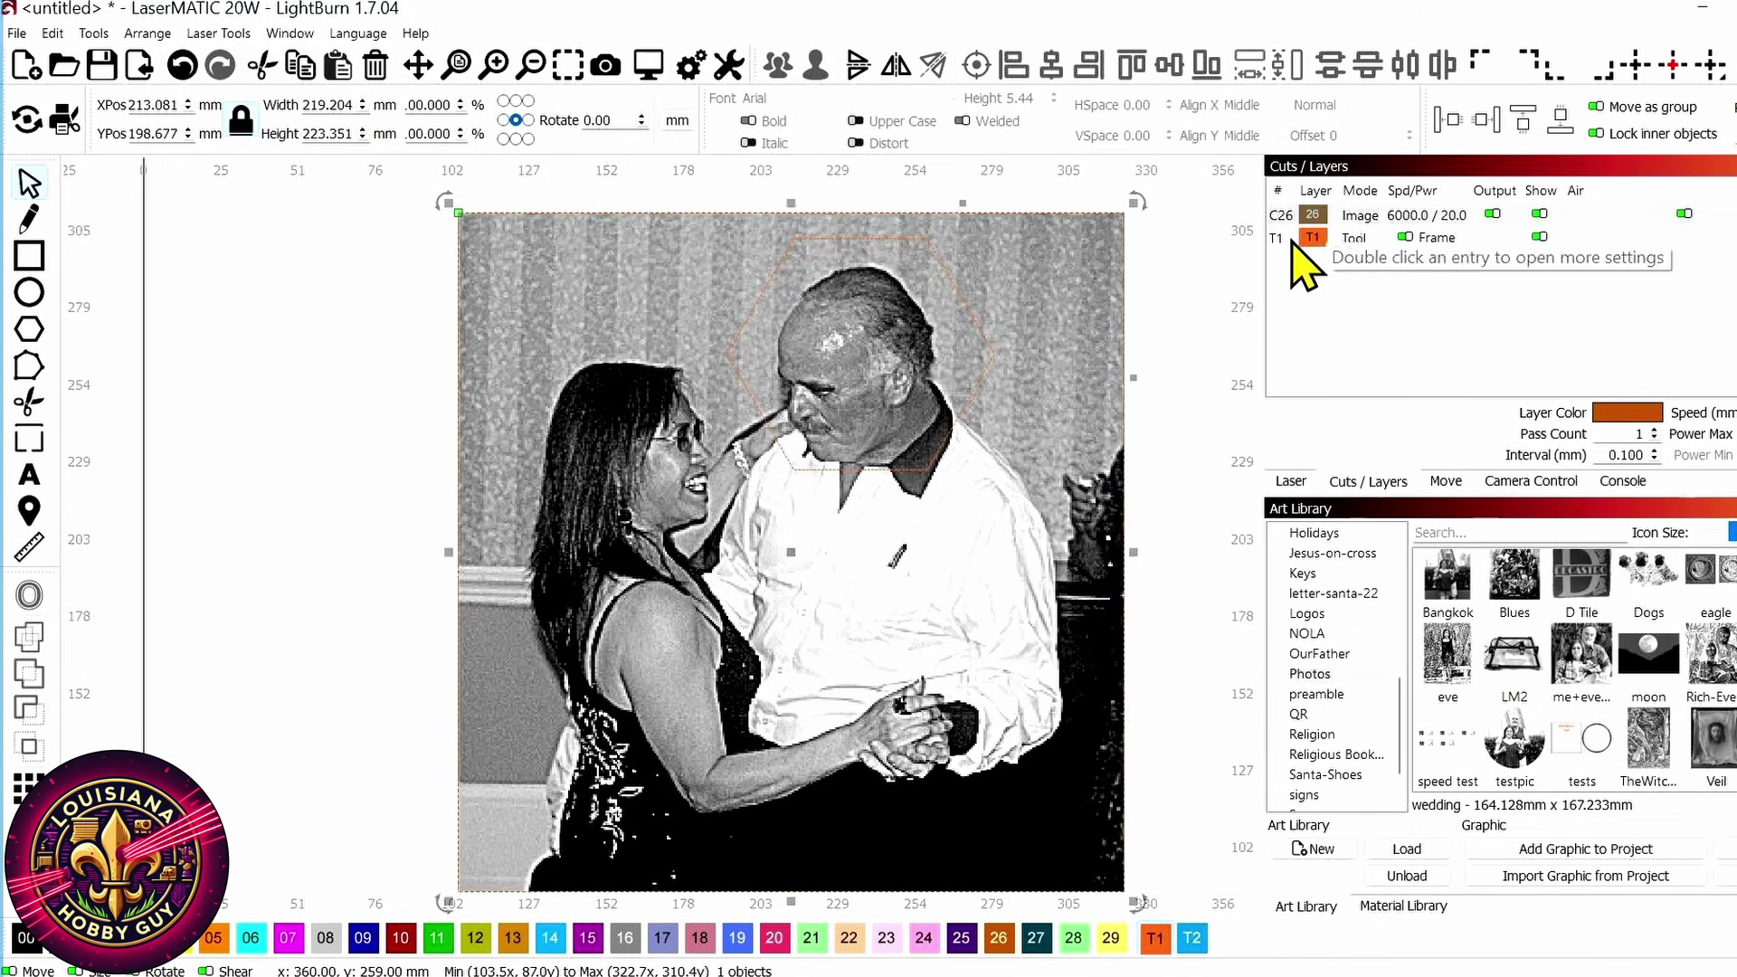
{"action": "left_click_drag", "start_coordinate": [1292, 243], "coordinate": [1295, 233]}
{"action": "key", "text": "shift"}
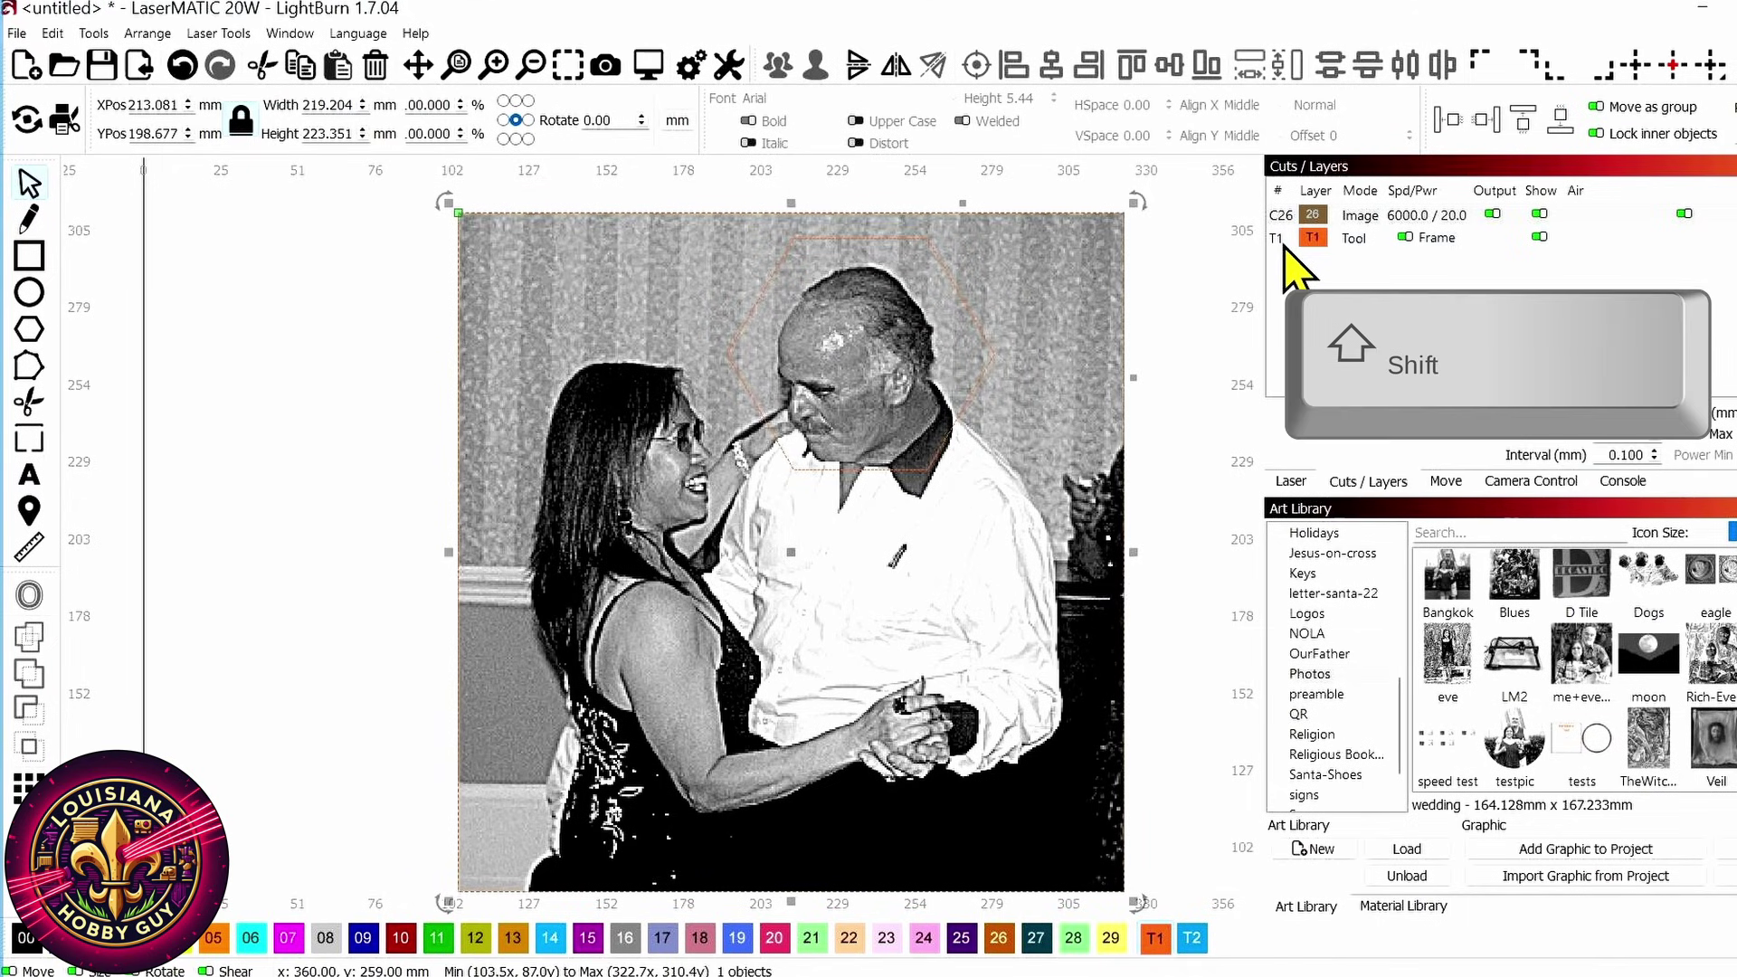
{"action": "left_click", "coordinate": [1285, 246], "text": "shift"}
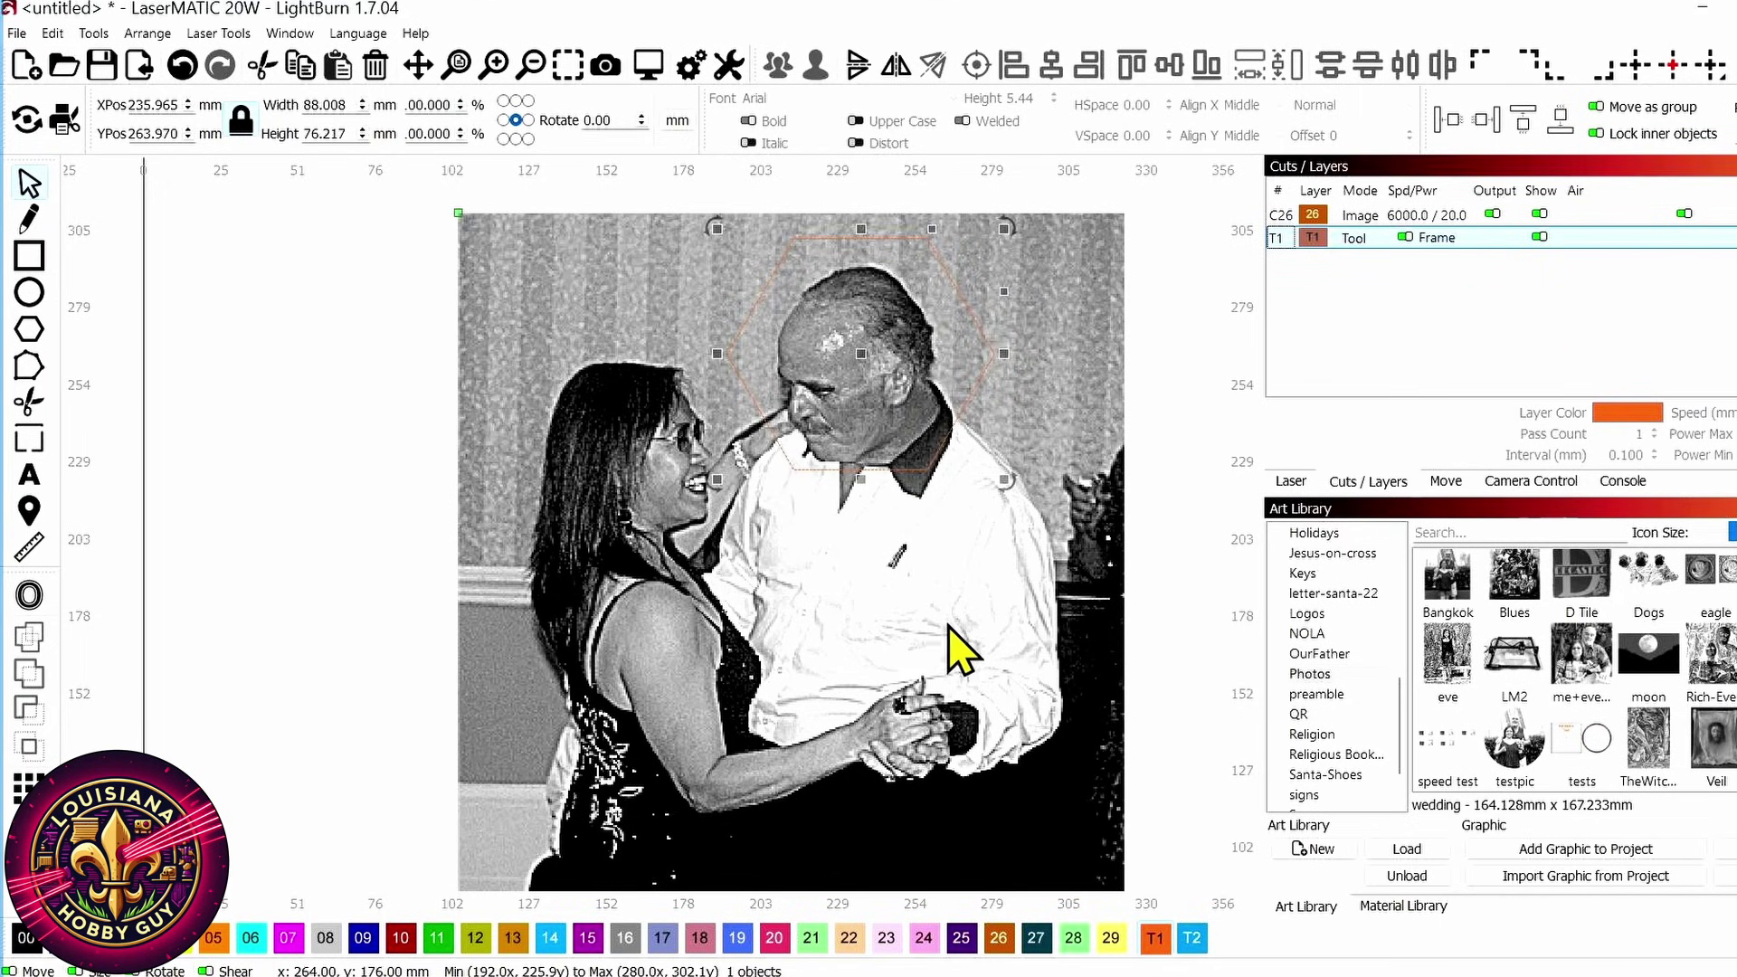
{"action": "key", "text": "shift"}
{"action": "left_click", "coordinate": [934, 670], "text": "shift"}
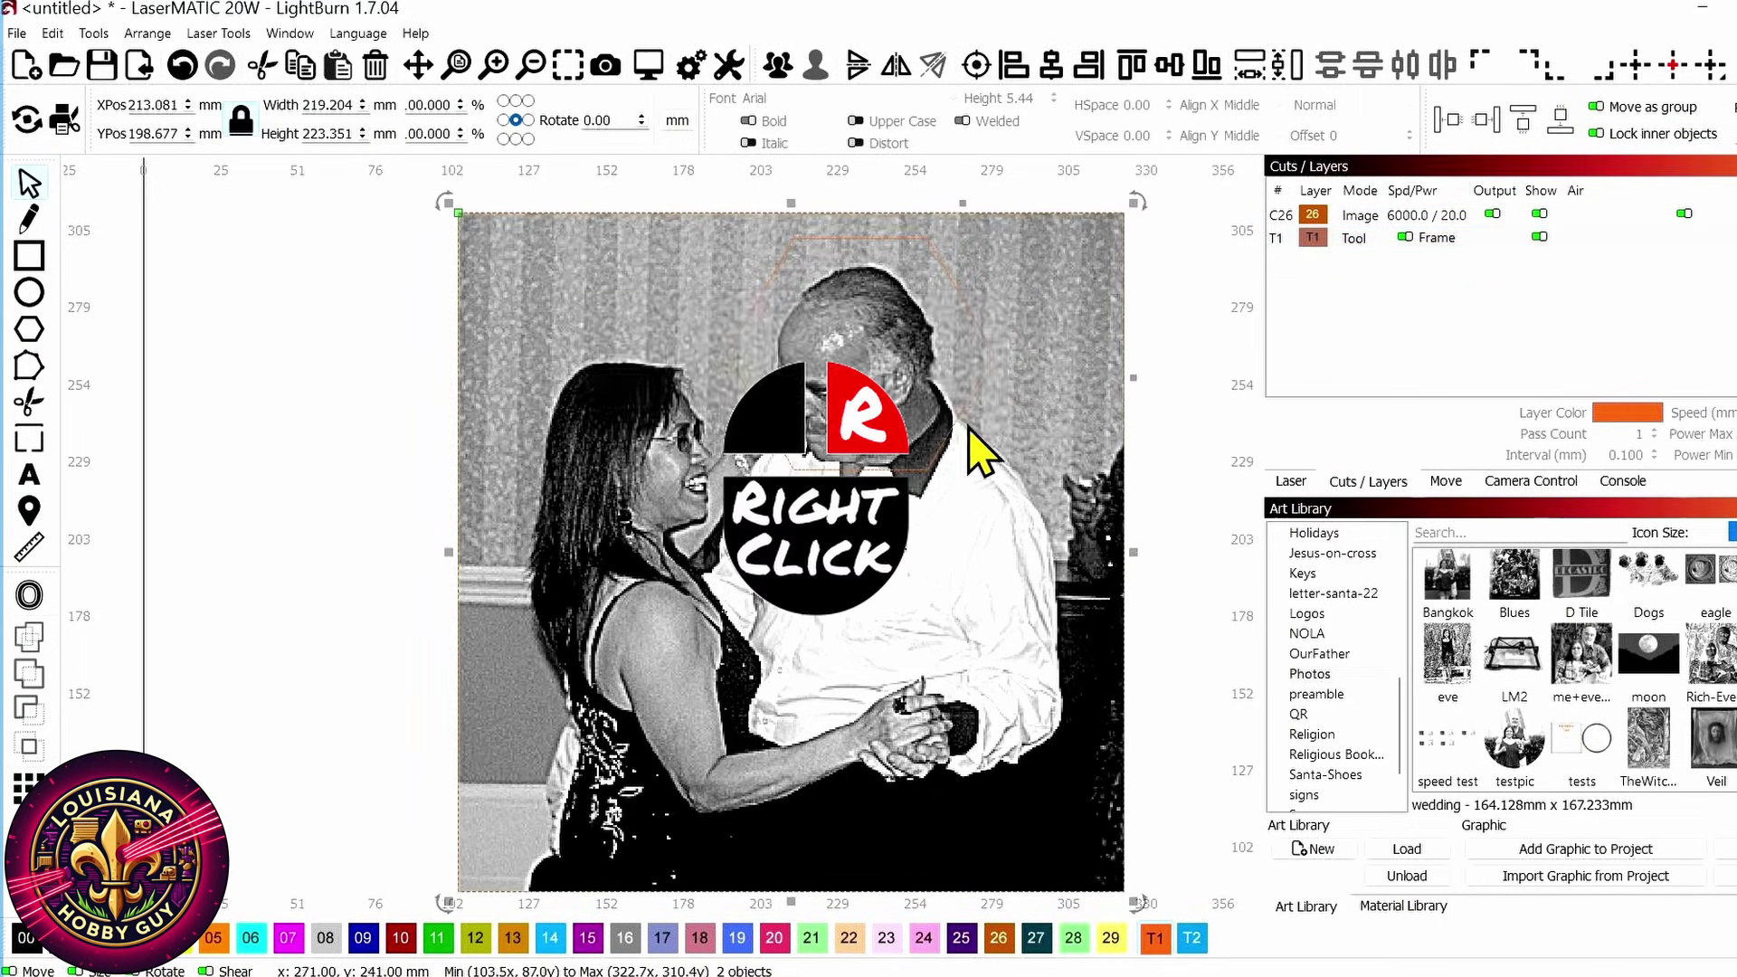
{"action": "right_click", "coordinate": [968, 427]}
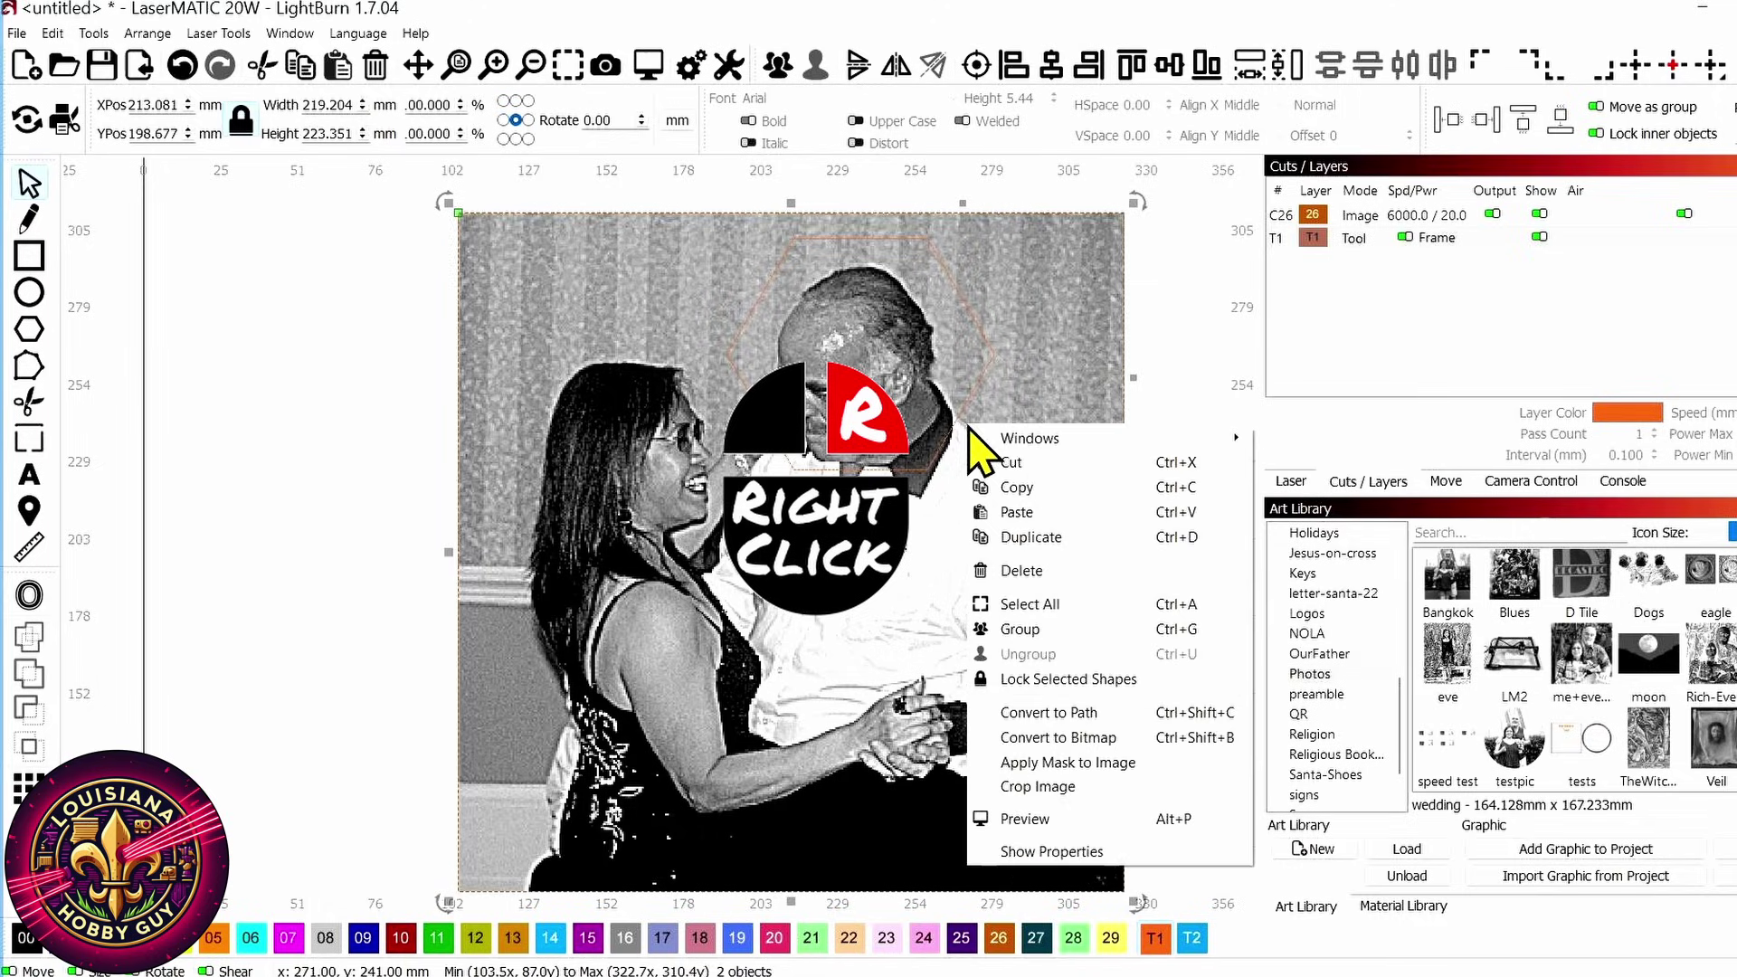
{"action": "left_click", "coordinate": [1108, 765]}
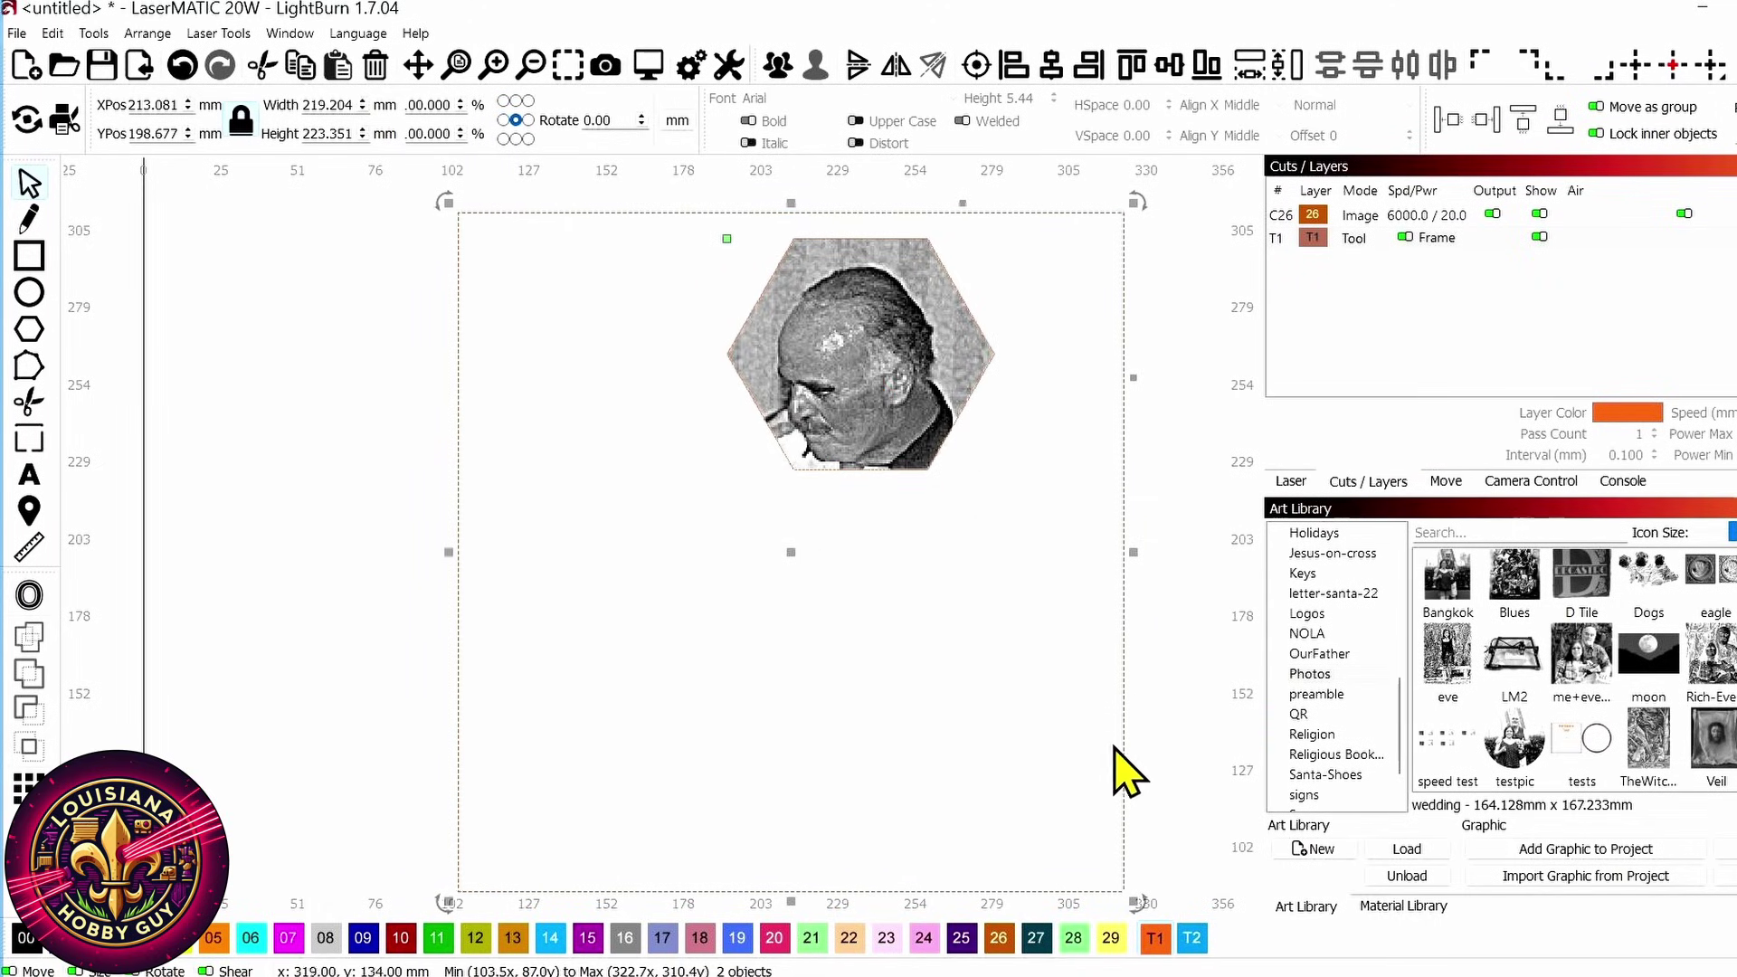
Reposition the masked photo inside the hexagon, centring the image at about X 215.8, Y 205 mm
{"action": "scroll", "coordinate": [1132, 725], "scroll_direction": "down", "scroll_amount": 1}
{"action": "left_click_drag", "start_coordinate": [1180, 664], "coordinate": [1120, 628]}
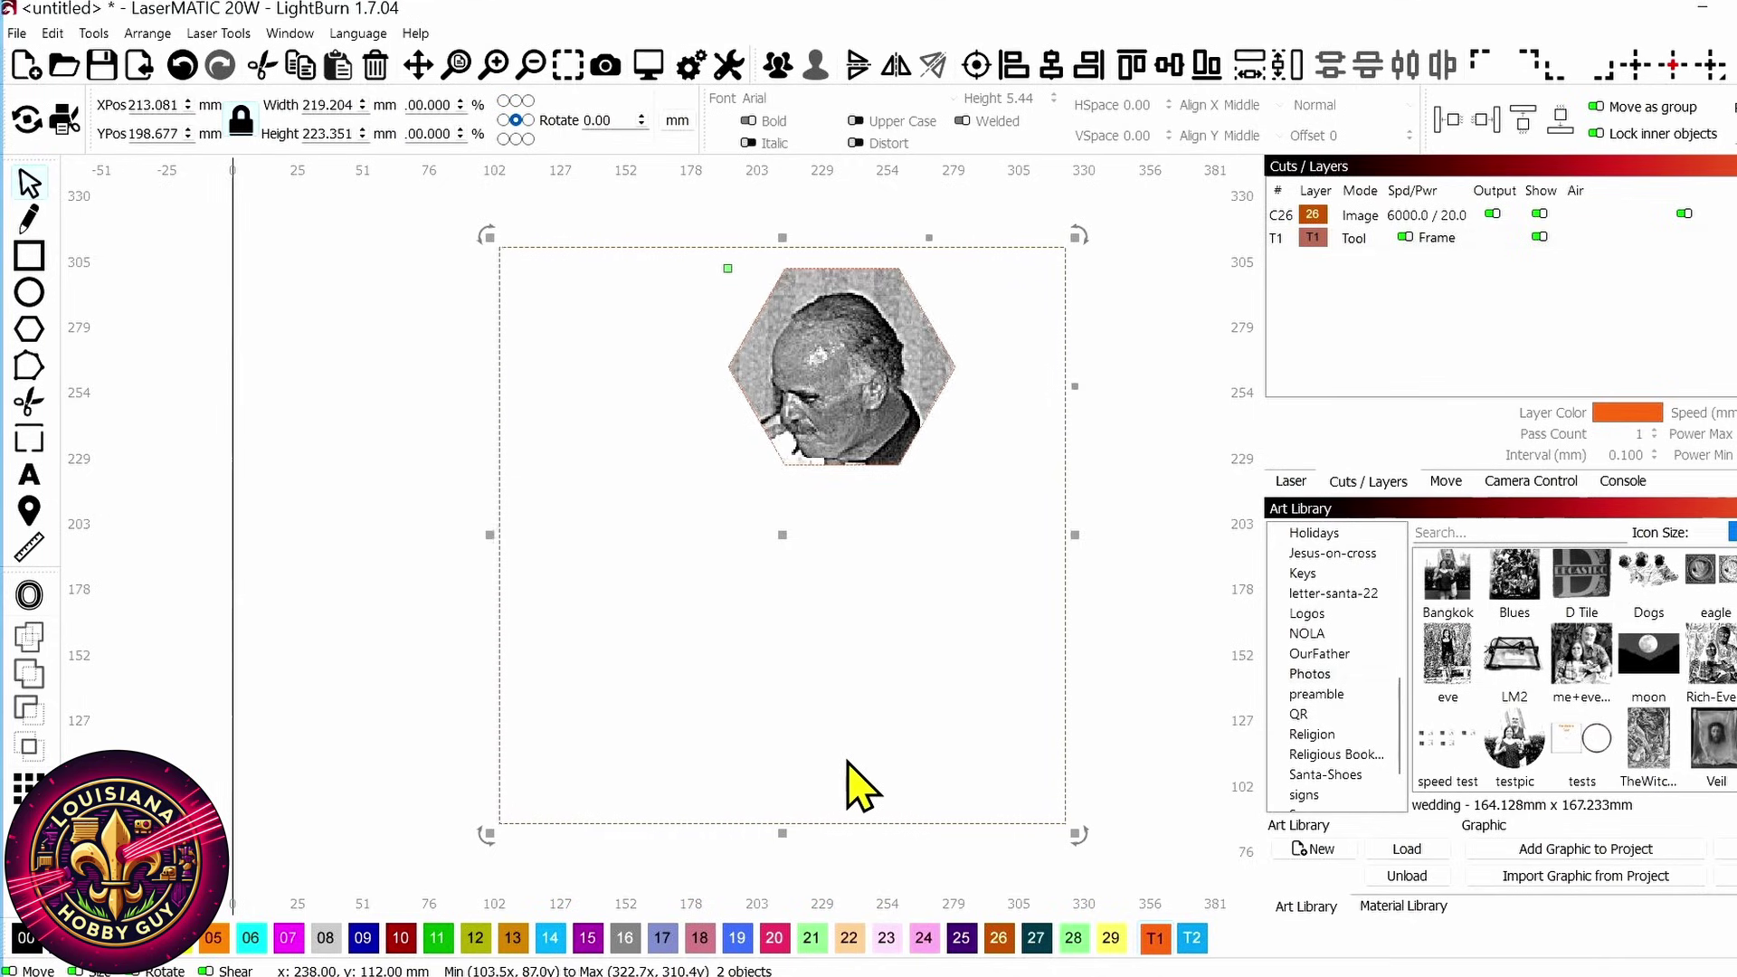
{"action": "left_click", "coordinate": [1143, 532]}
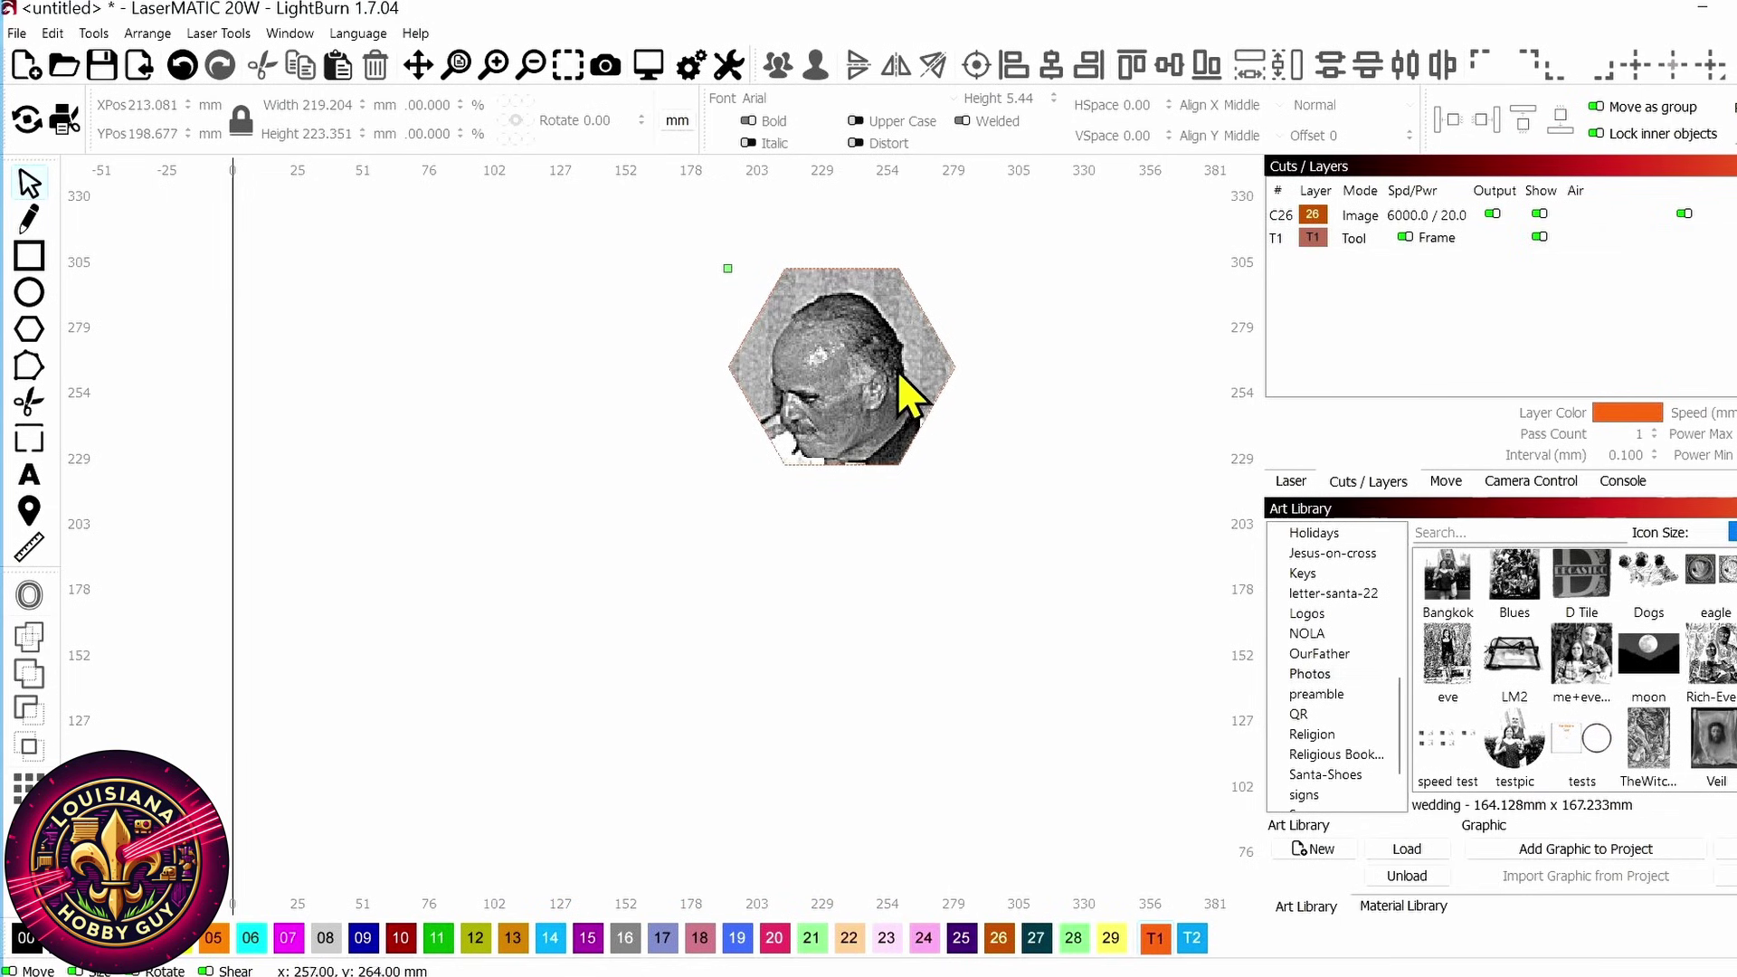
{"action": "left_click", "coordinate": [865, 412]}
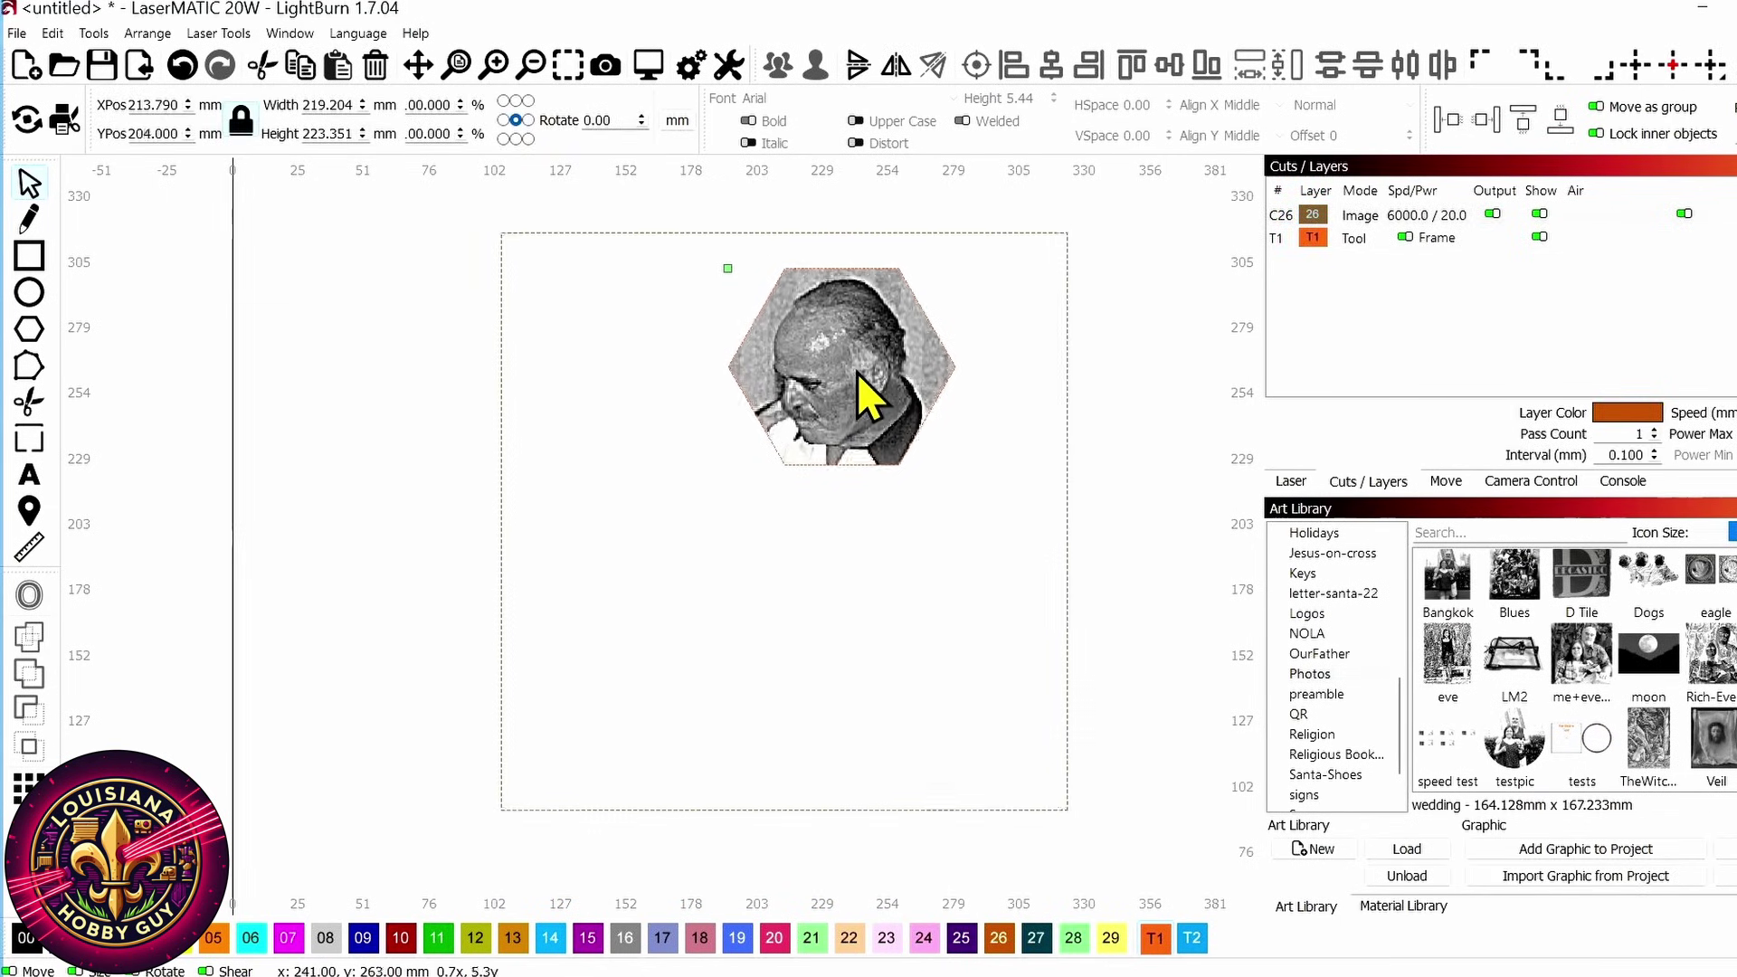
{"action": "left_click_drag", "start_coordinate": [929, 379], "coordinate": [838, 257]}
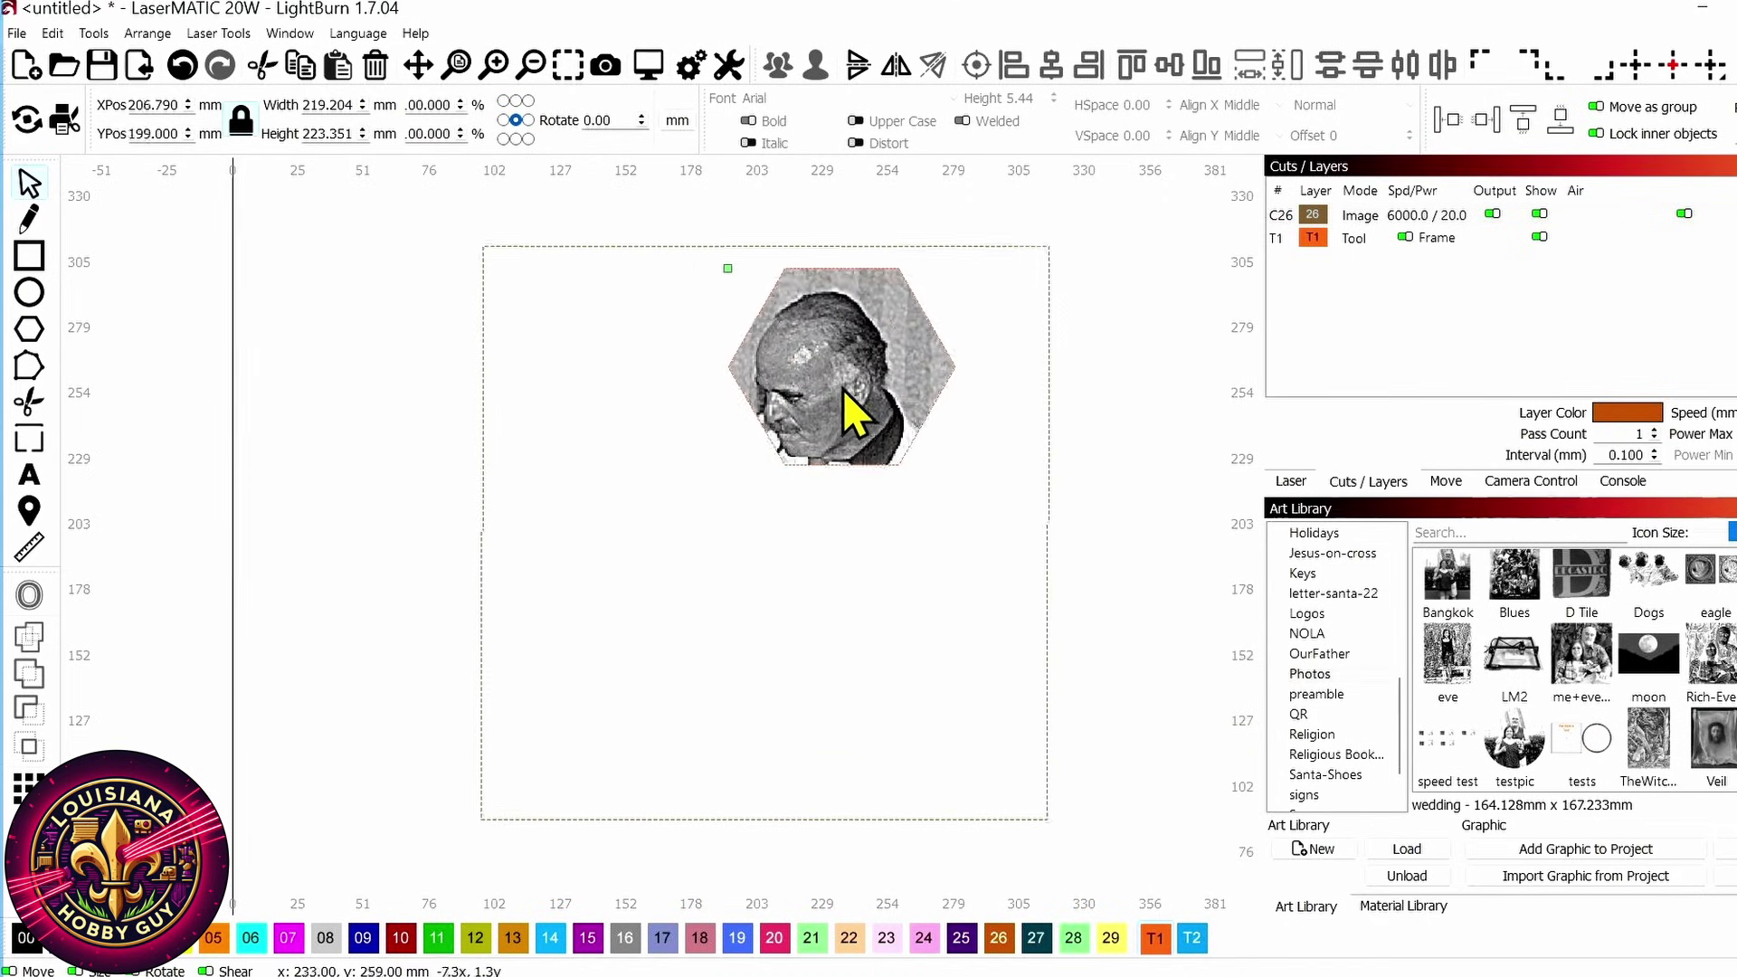
{"action": "left_click_drag", "start_coordinate": [859, 385], "coordinate": [853, 385]}
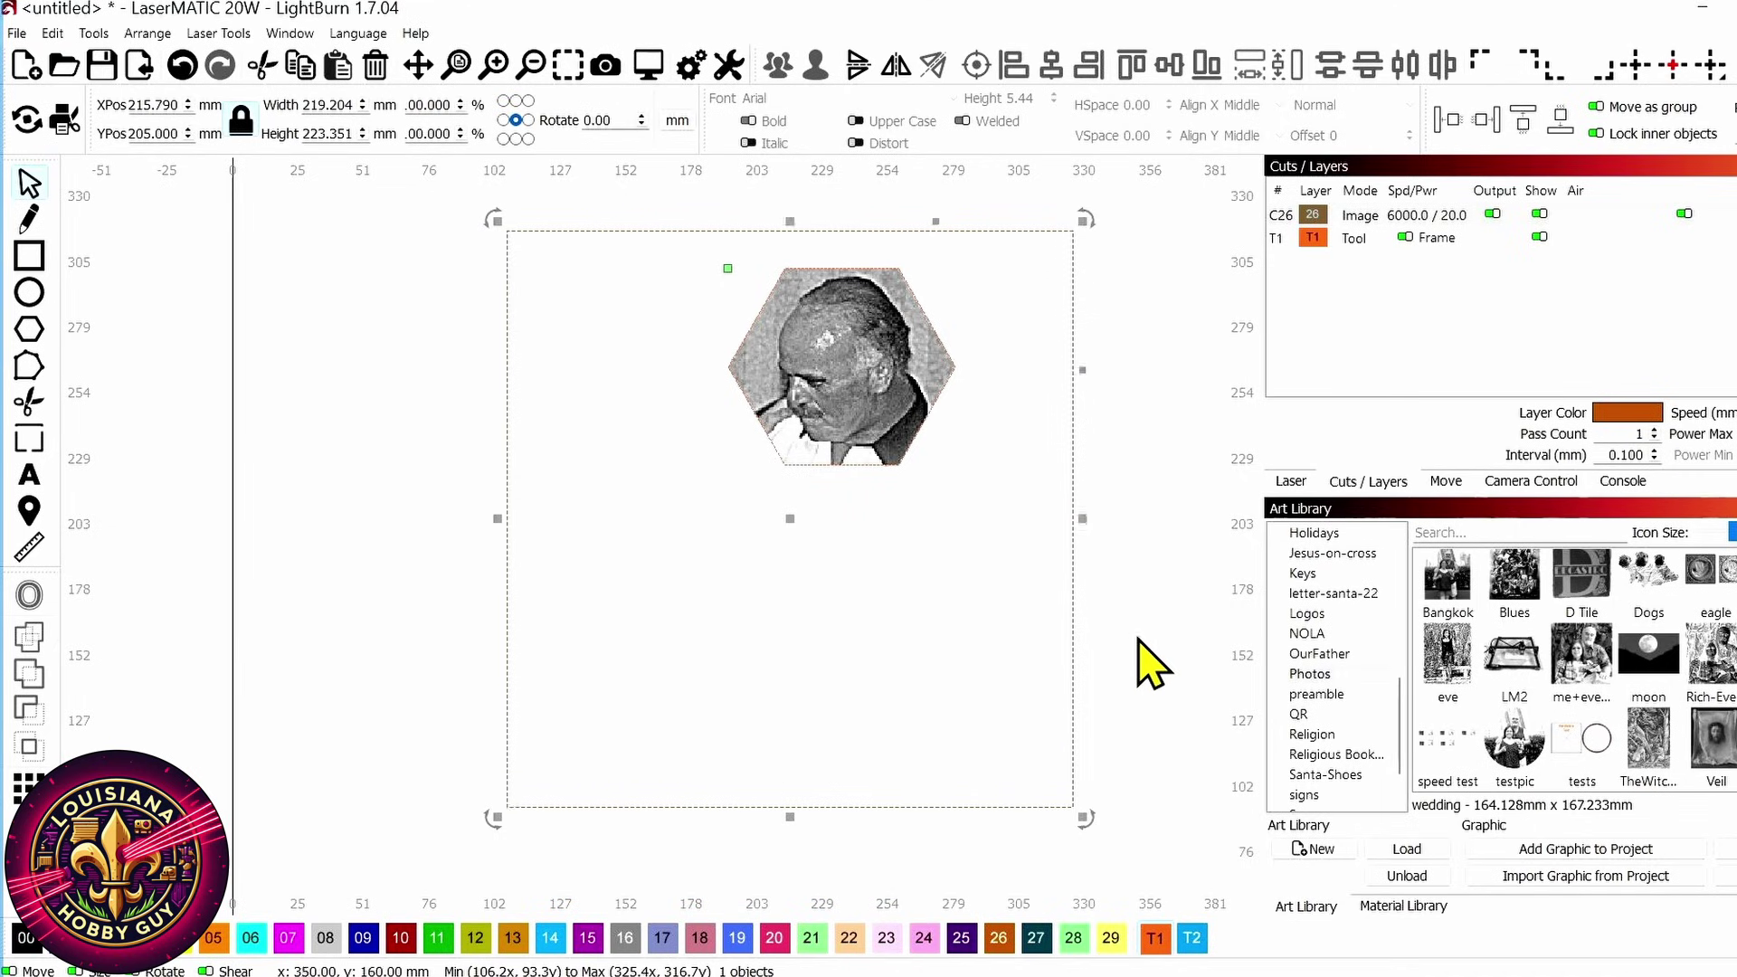
Select the masked photo with its hexagon and flatten the image mask
{"action": "left_click_drag", "start_coordinate": [1047, 601], "coordinate": [818, 362]}
{"action": "right_click", "coordinate": [827, 357]}
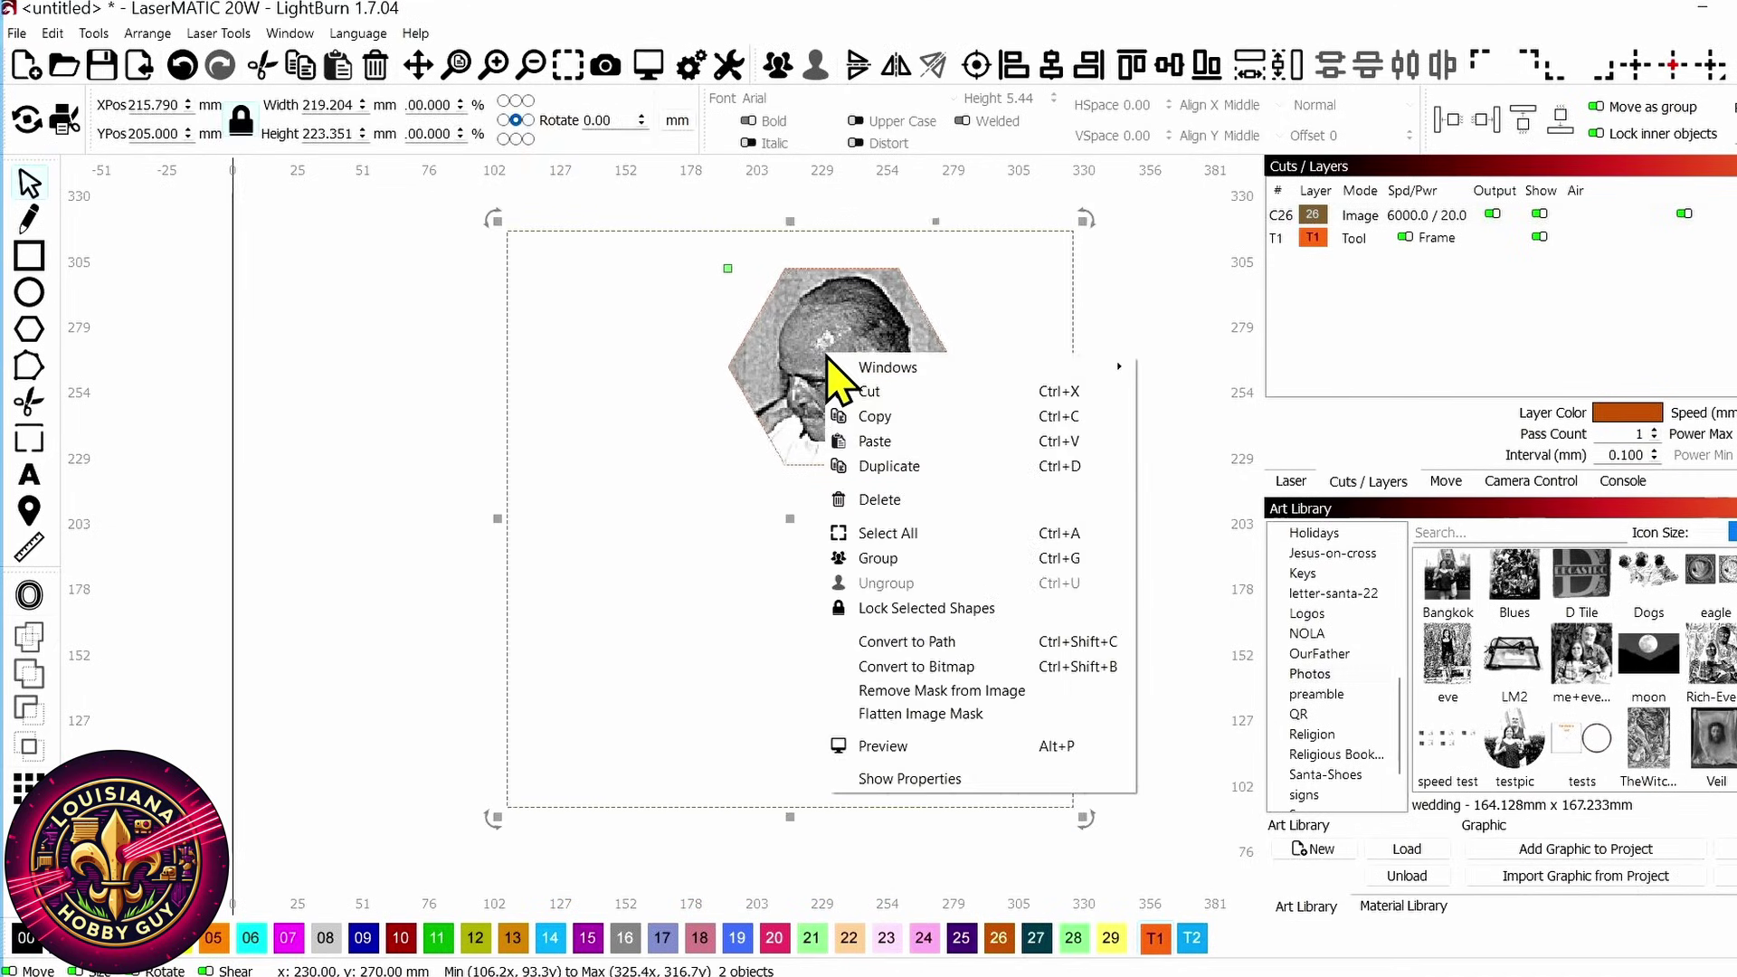
{"action": "left_click", "coordinate": [993, 715]}
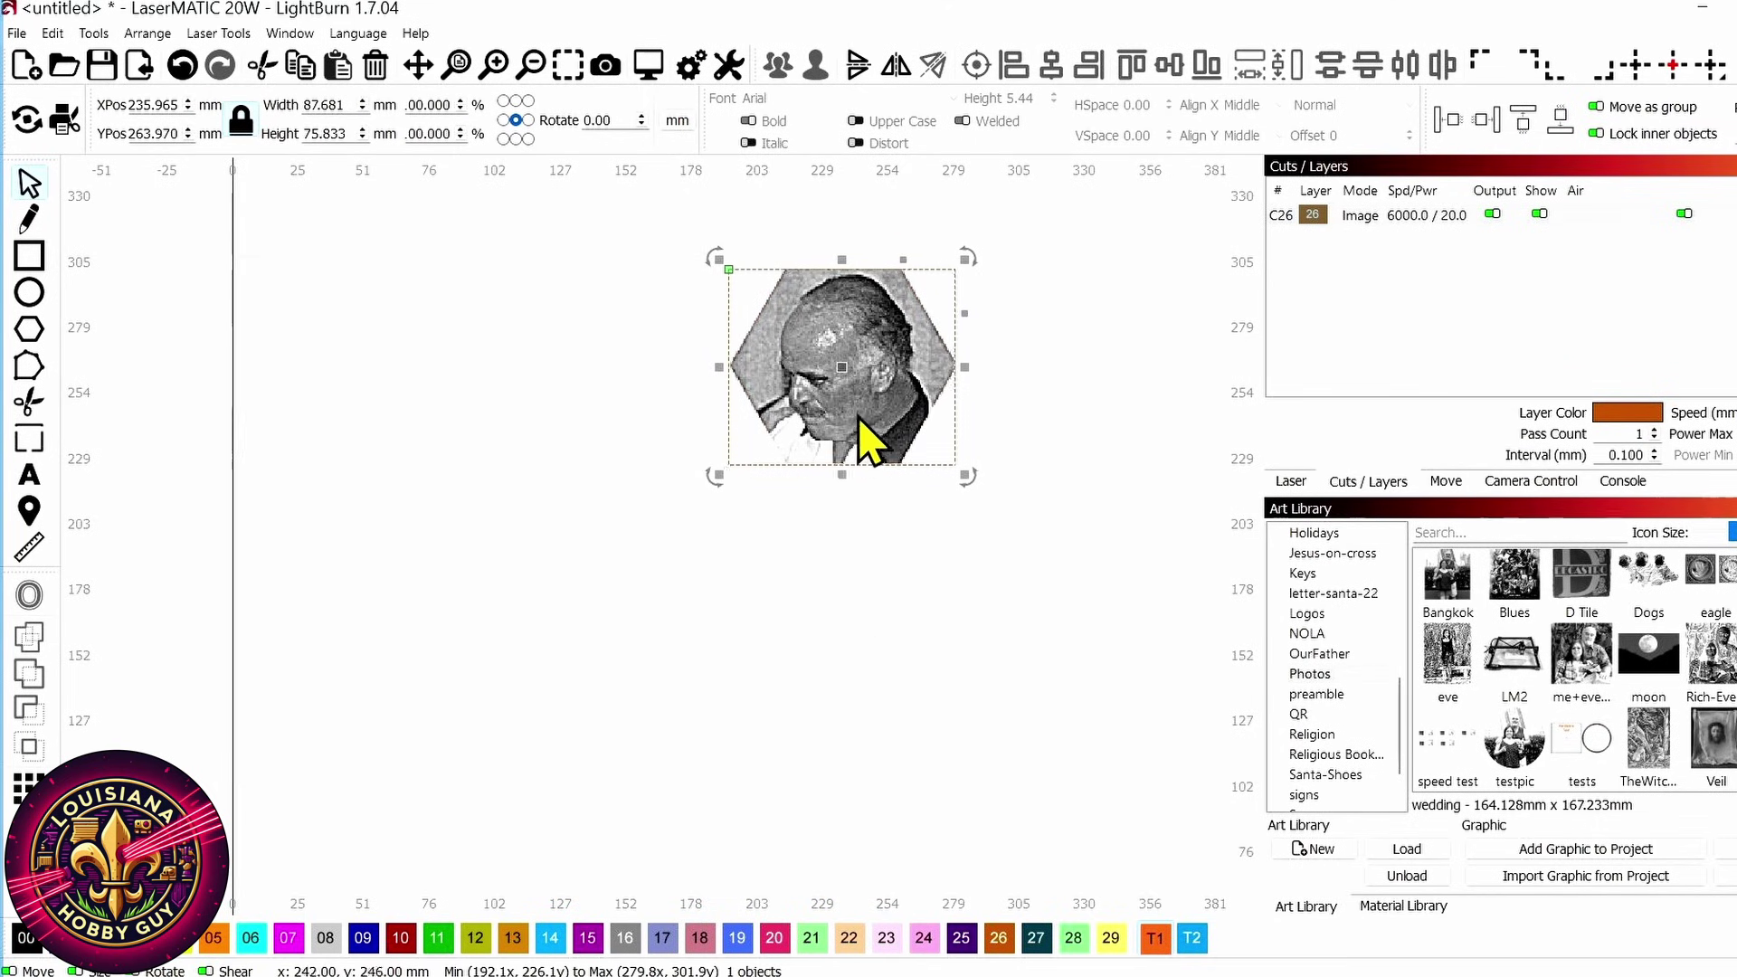
Move the flattened hexagon image to about X 221.8, Y 240.6 mm, and undo the masking back to the full photo
{"action": "left_click_drag", "start_coordinate": [840, 378], "coordinate": [812, 450]}
{"action": "left_click", "coordinate": [869, 656]}
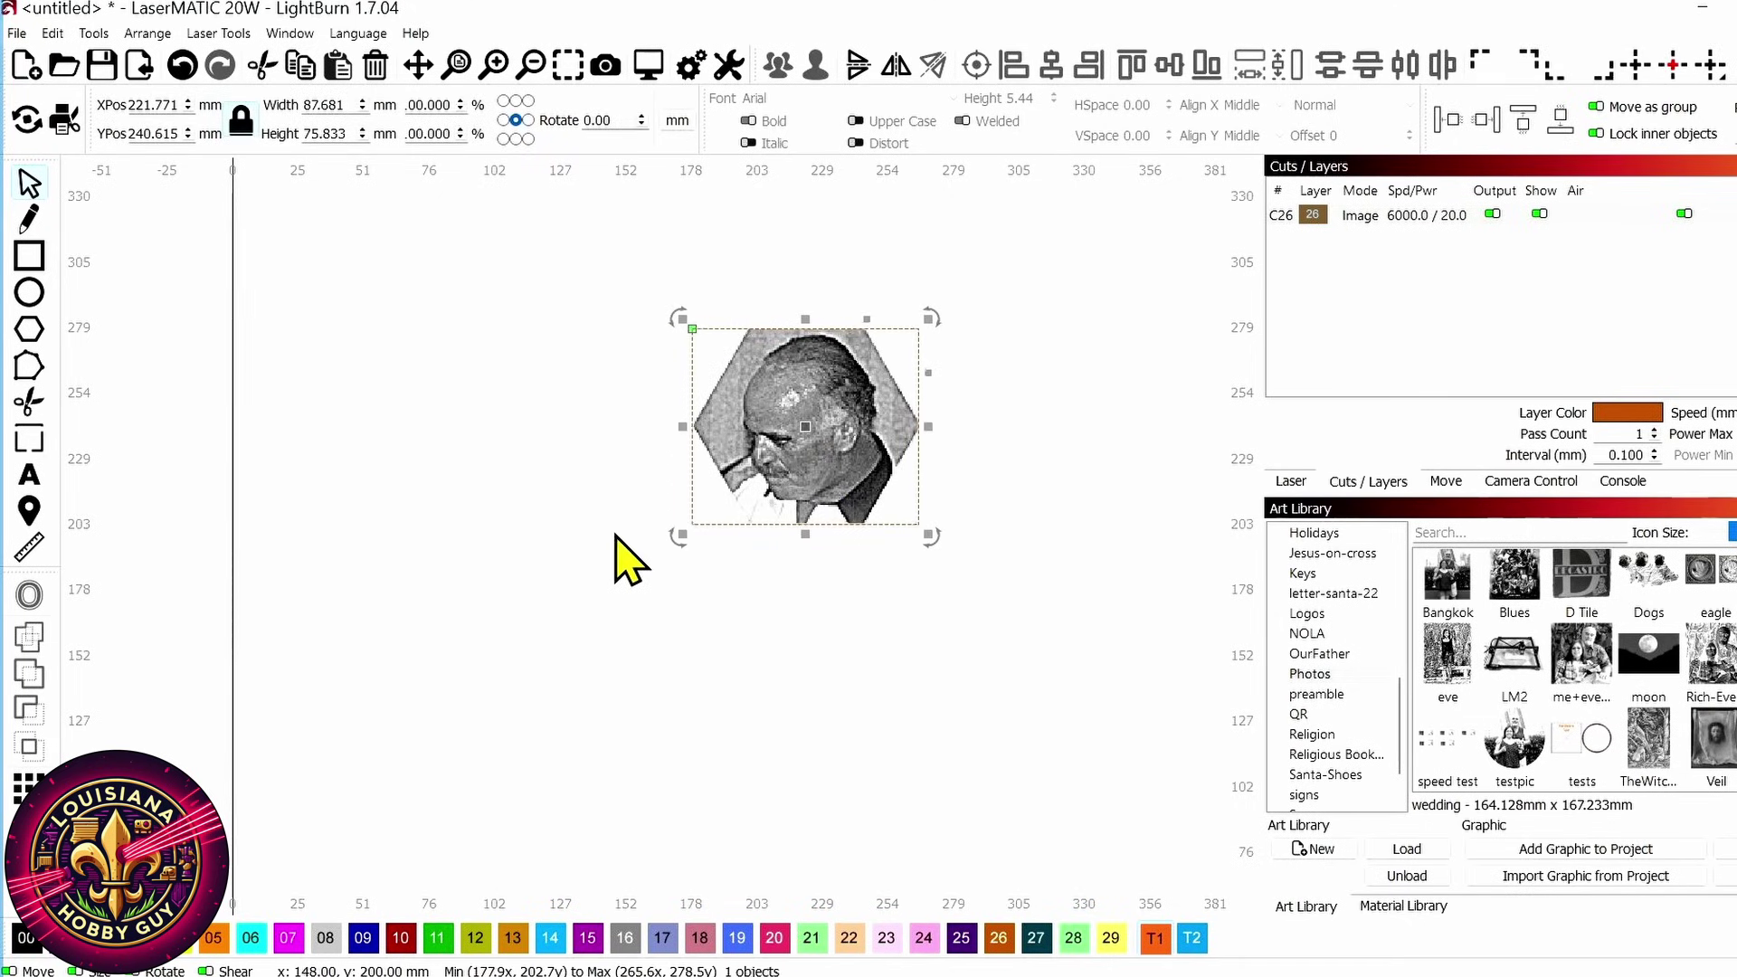
{"action": "key", "text": "ctrl+z"}
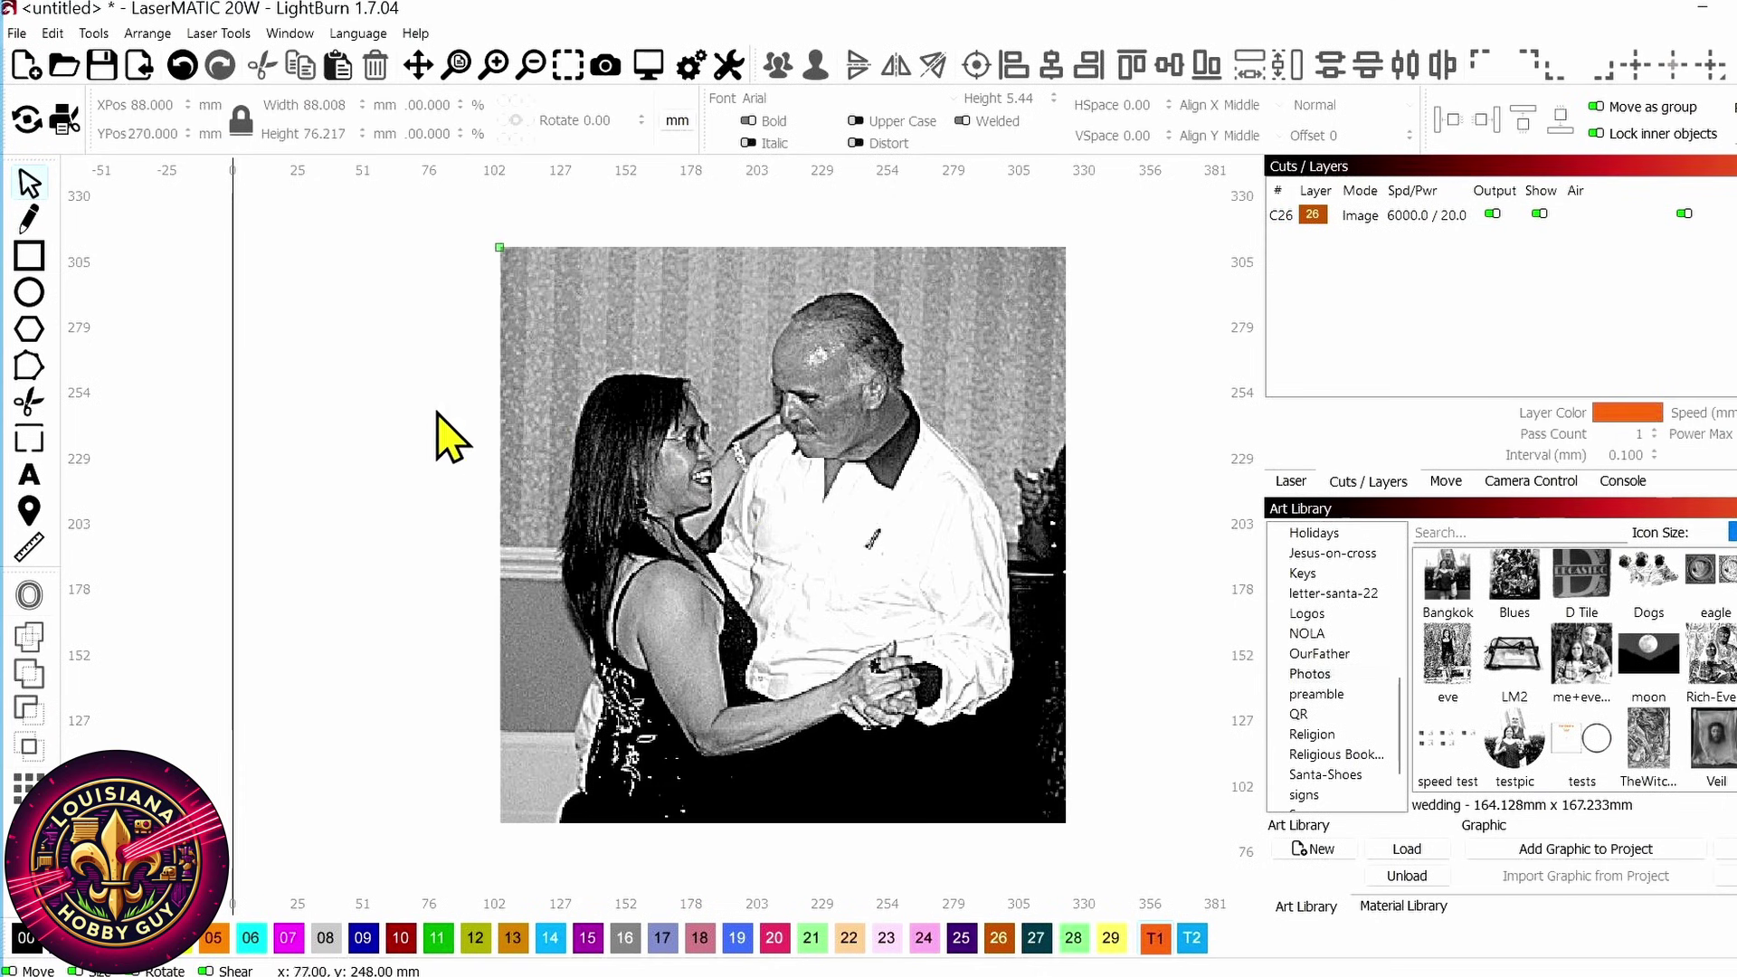
Draw a closed irregular line outline on tool layer T1 around the upper bodies of the dancing couple
{"action": "left_click", "coordinate": [36, 232]}
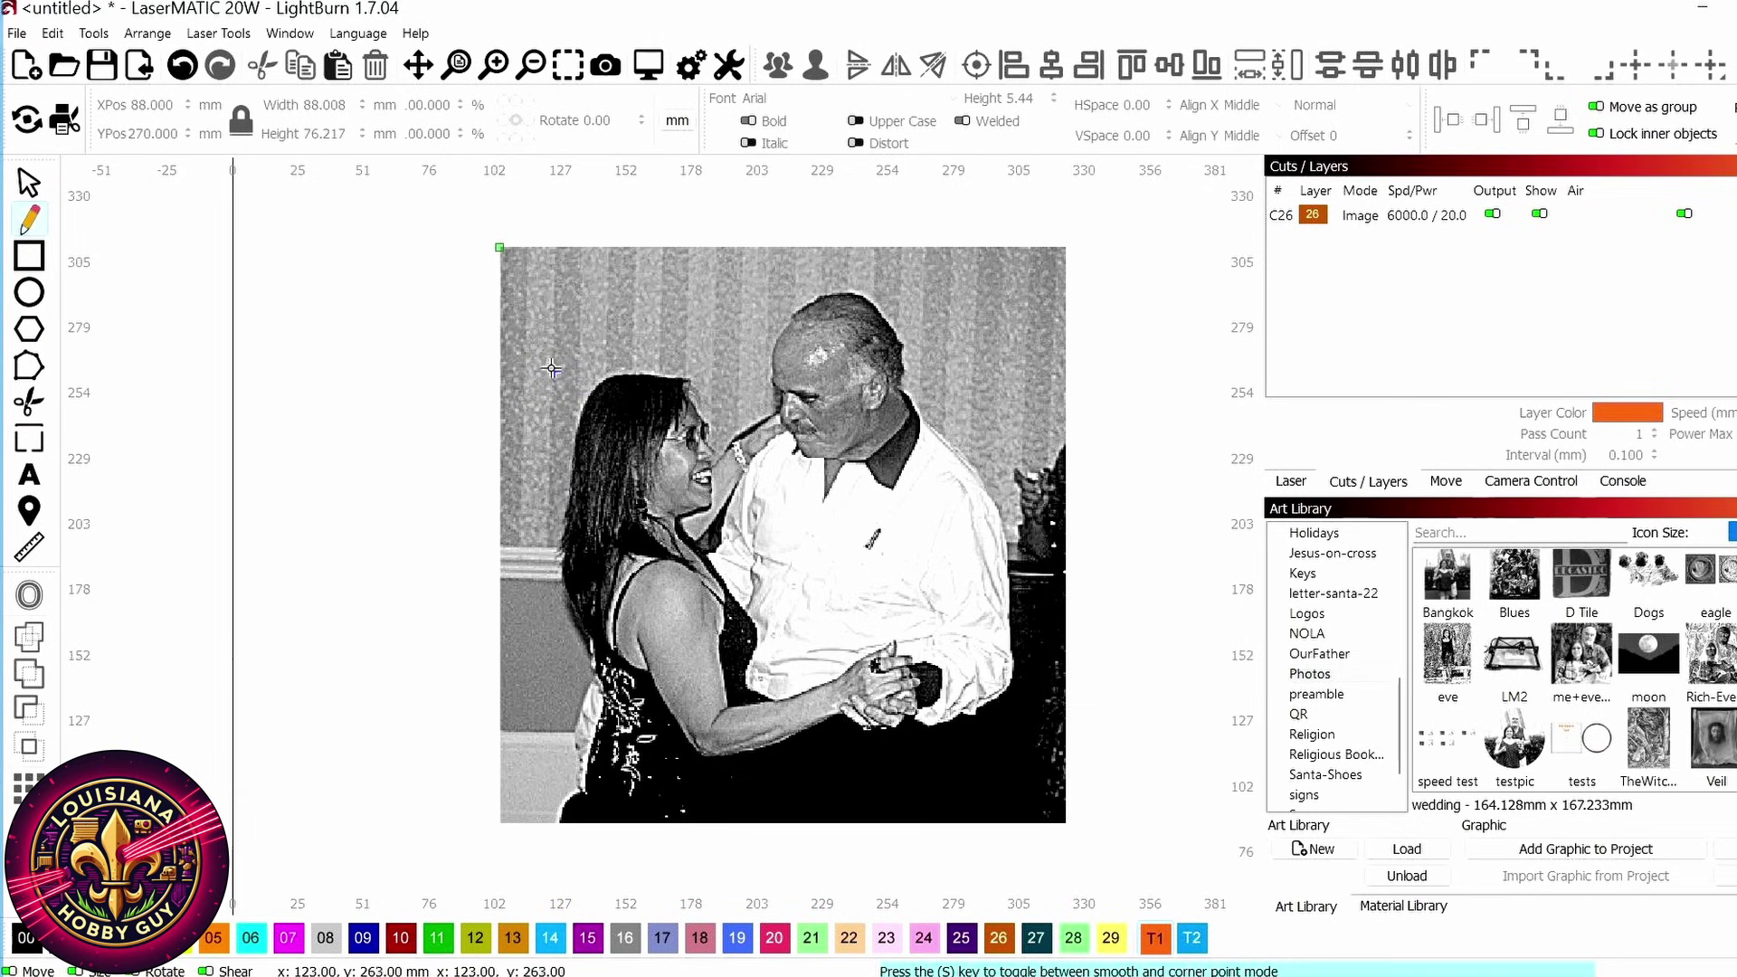
{"action": "left_click", "coordinate": [556, 364]}
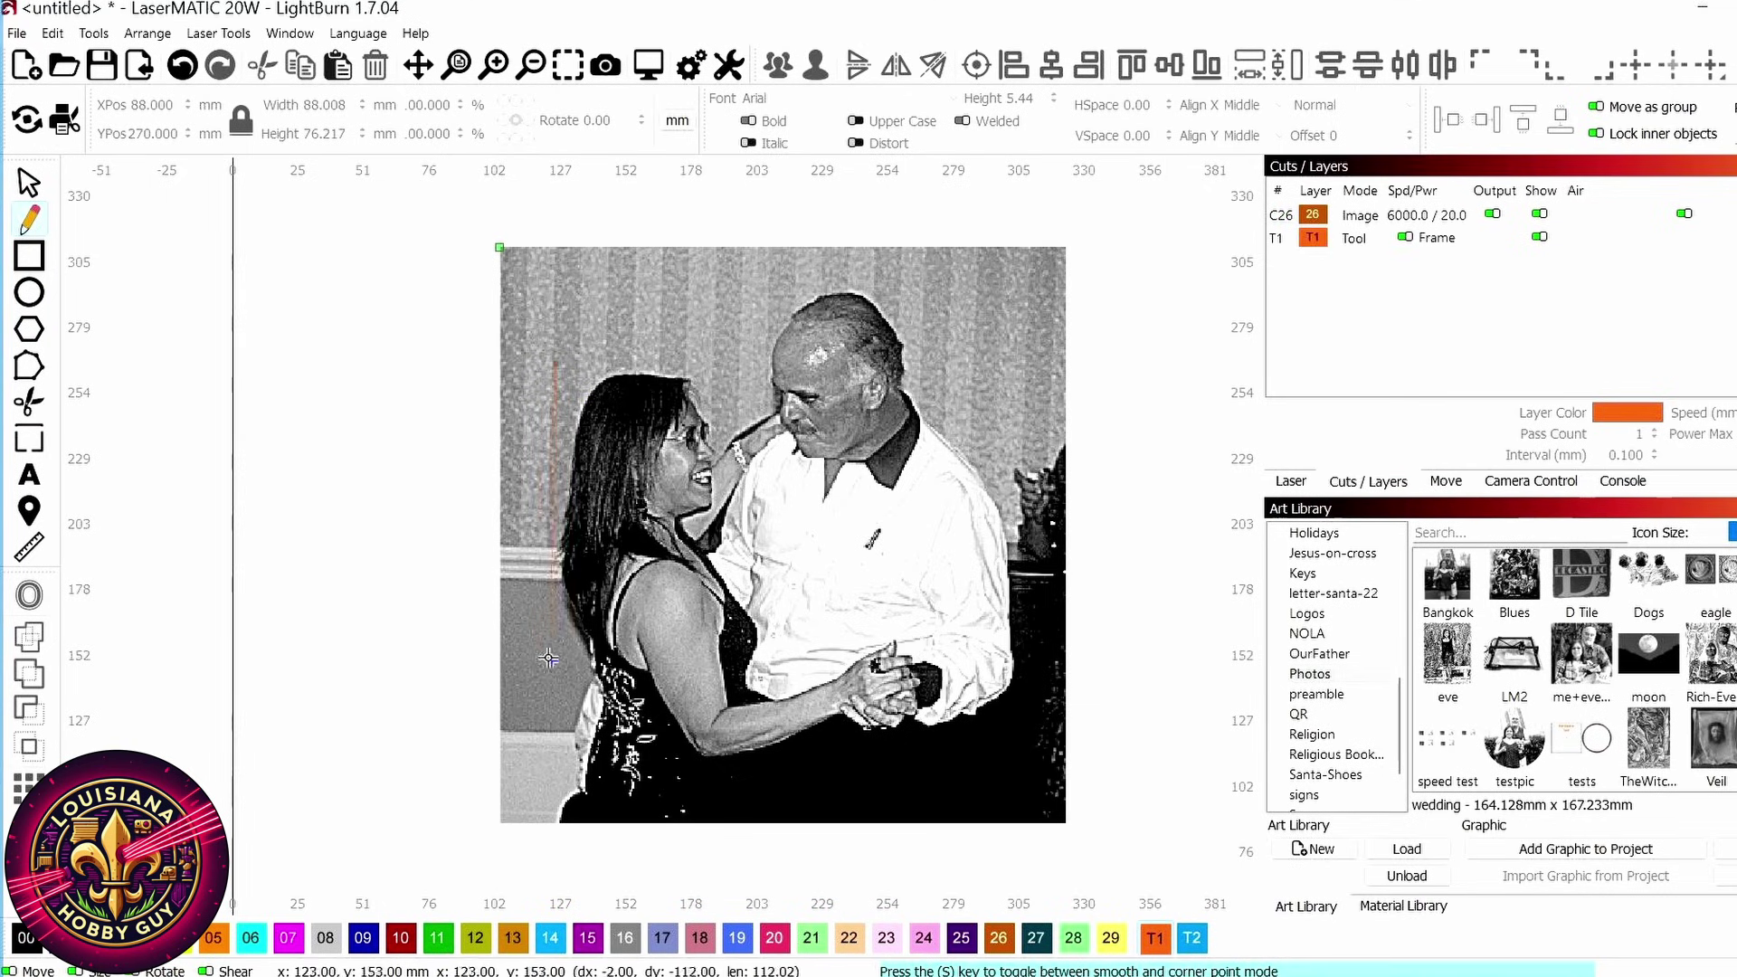
{"action": "left_click", "coordinate": [539, 669]}
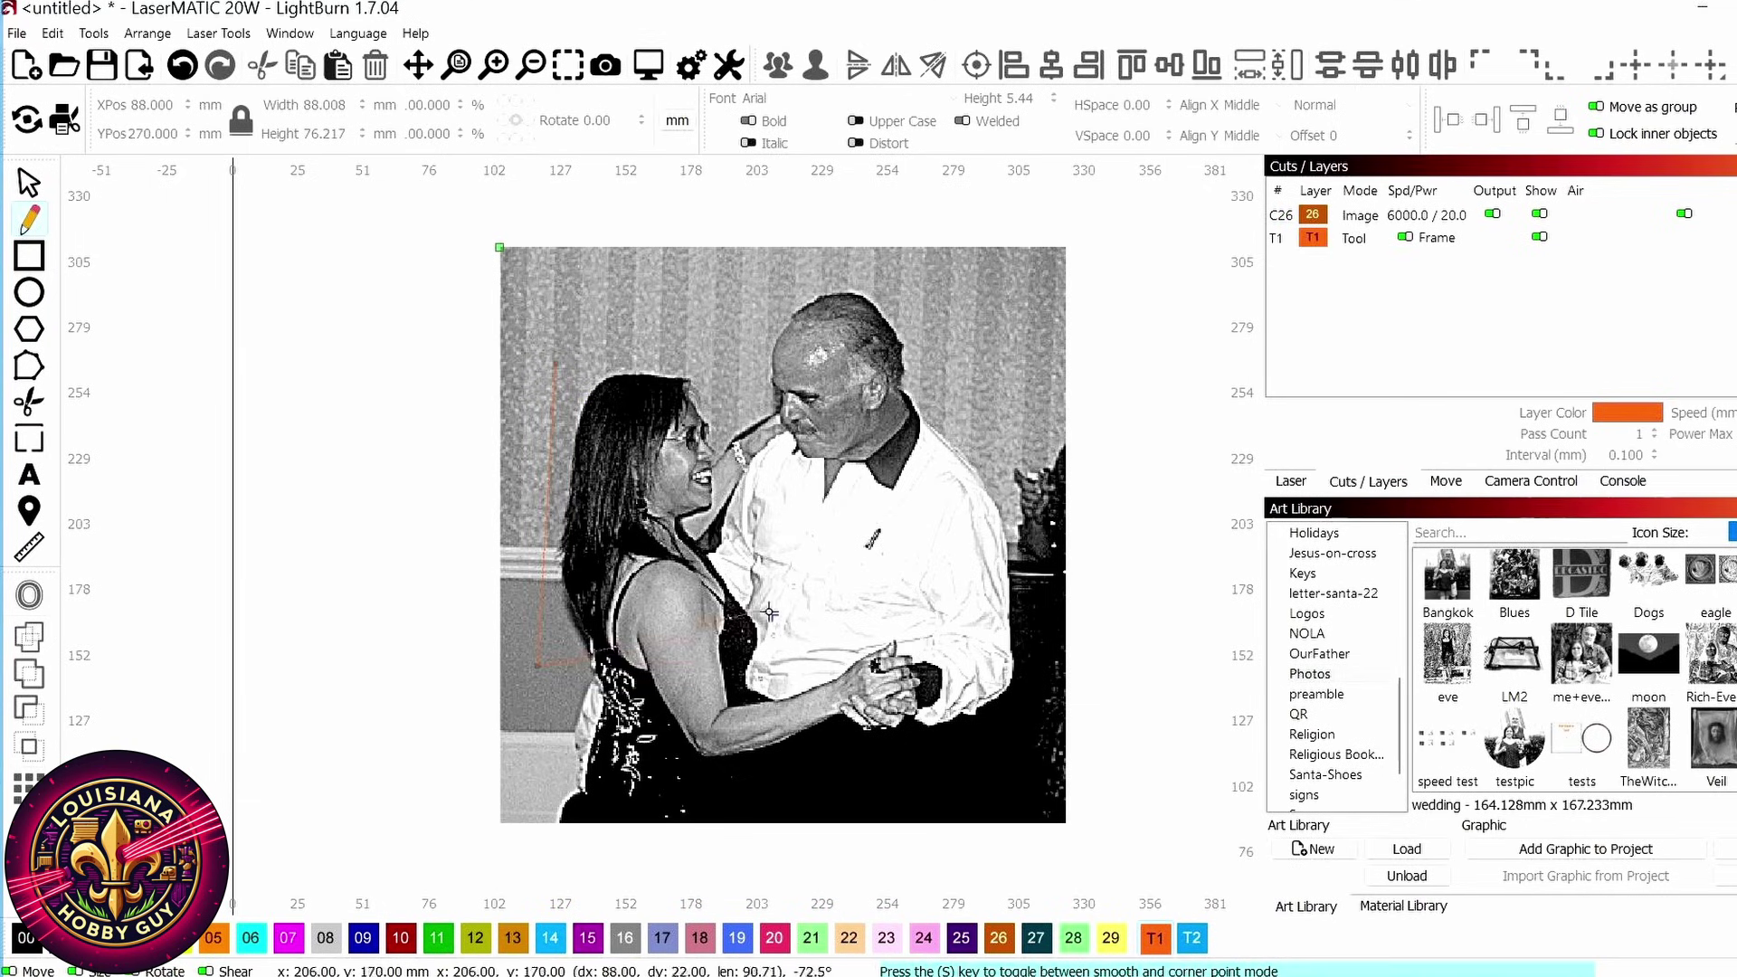
{"action": "left_click", "coordinate": [789, 616]}
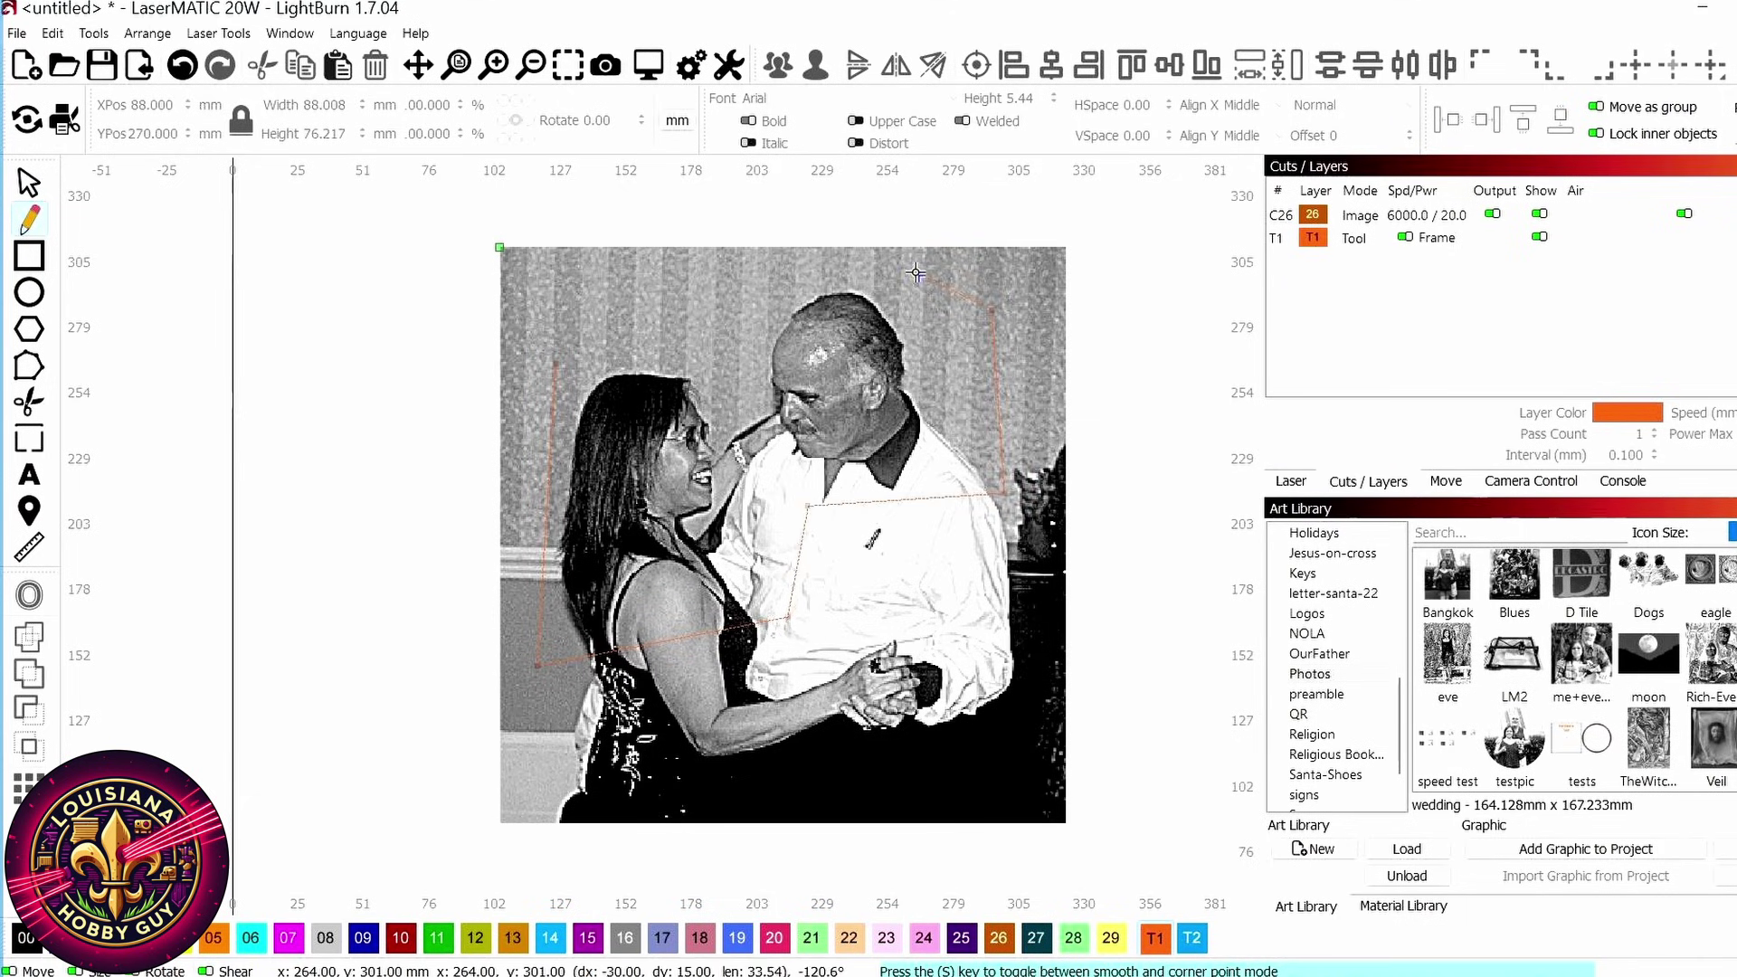
{"action": "left_click", "coordinate": [620, 276]}
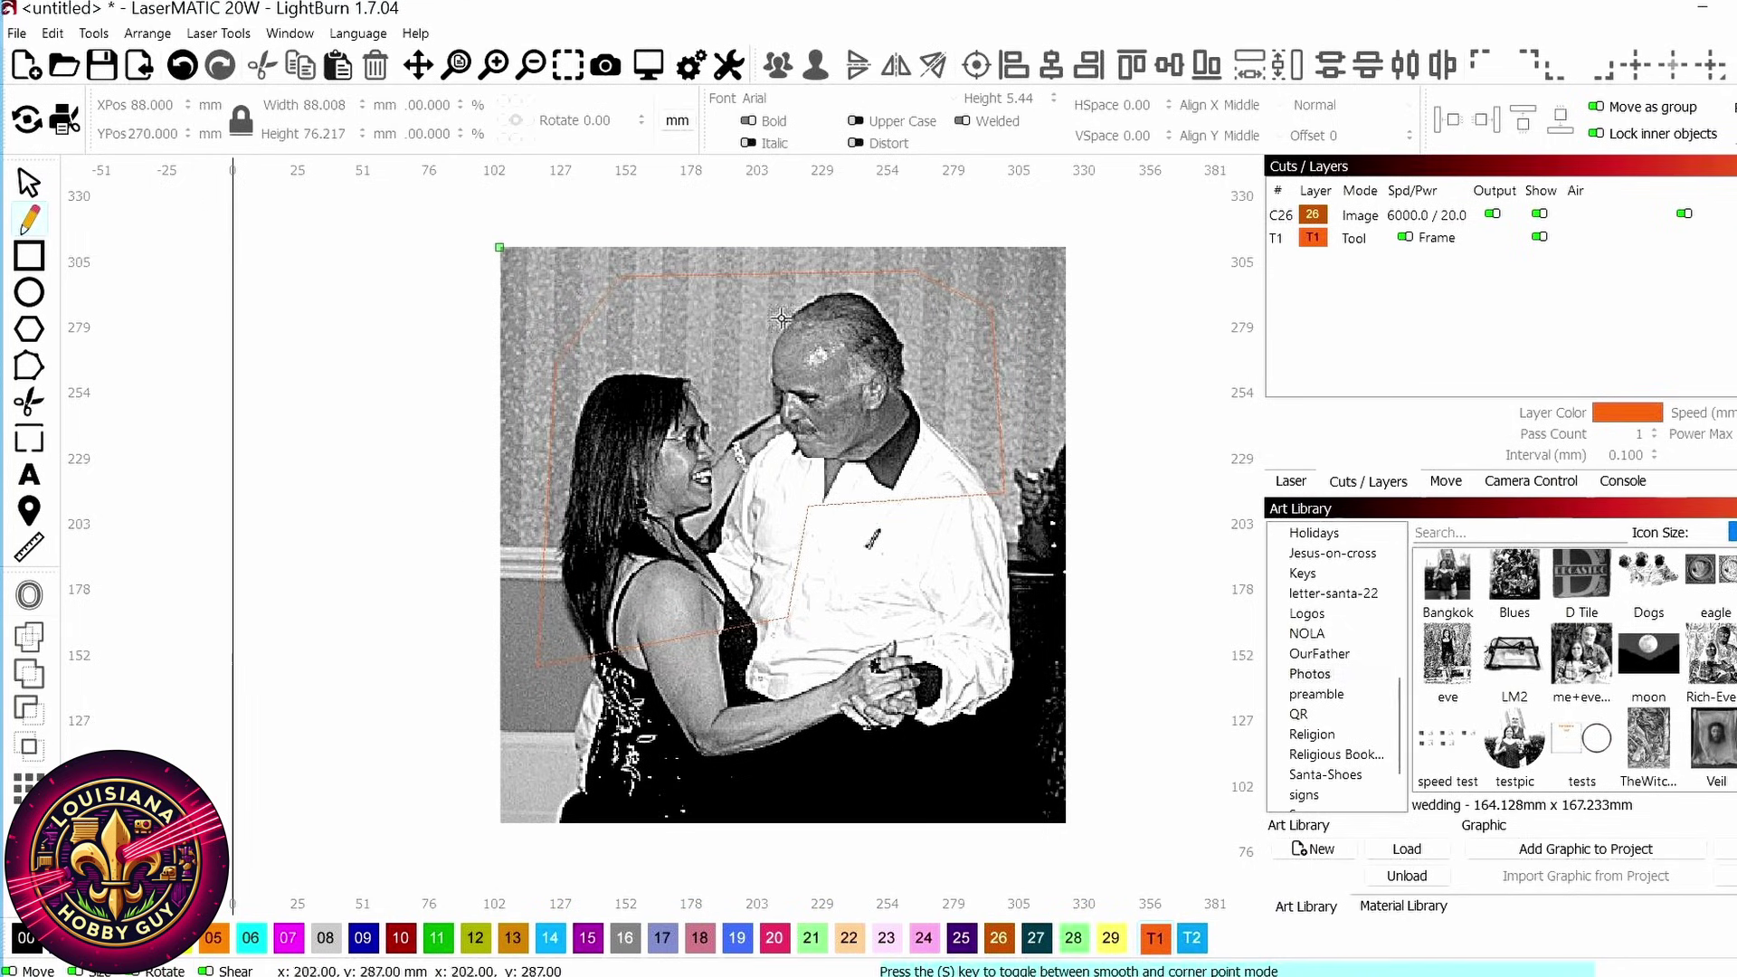
Select the closed T1 outline together with the photo and apply the outline as a mask to the image
{"action": "left_click", "coordinate": [32, 188]}
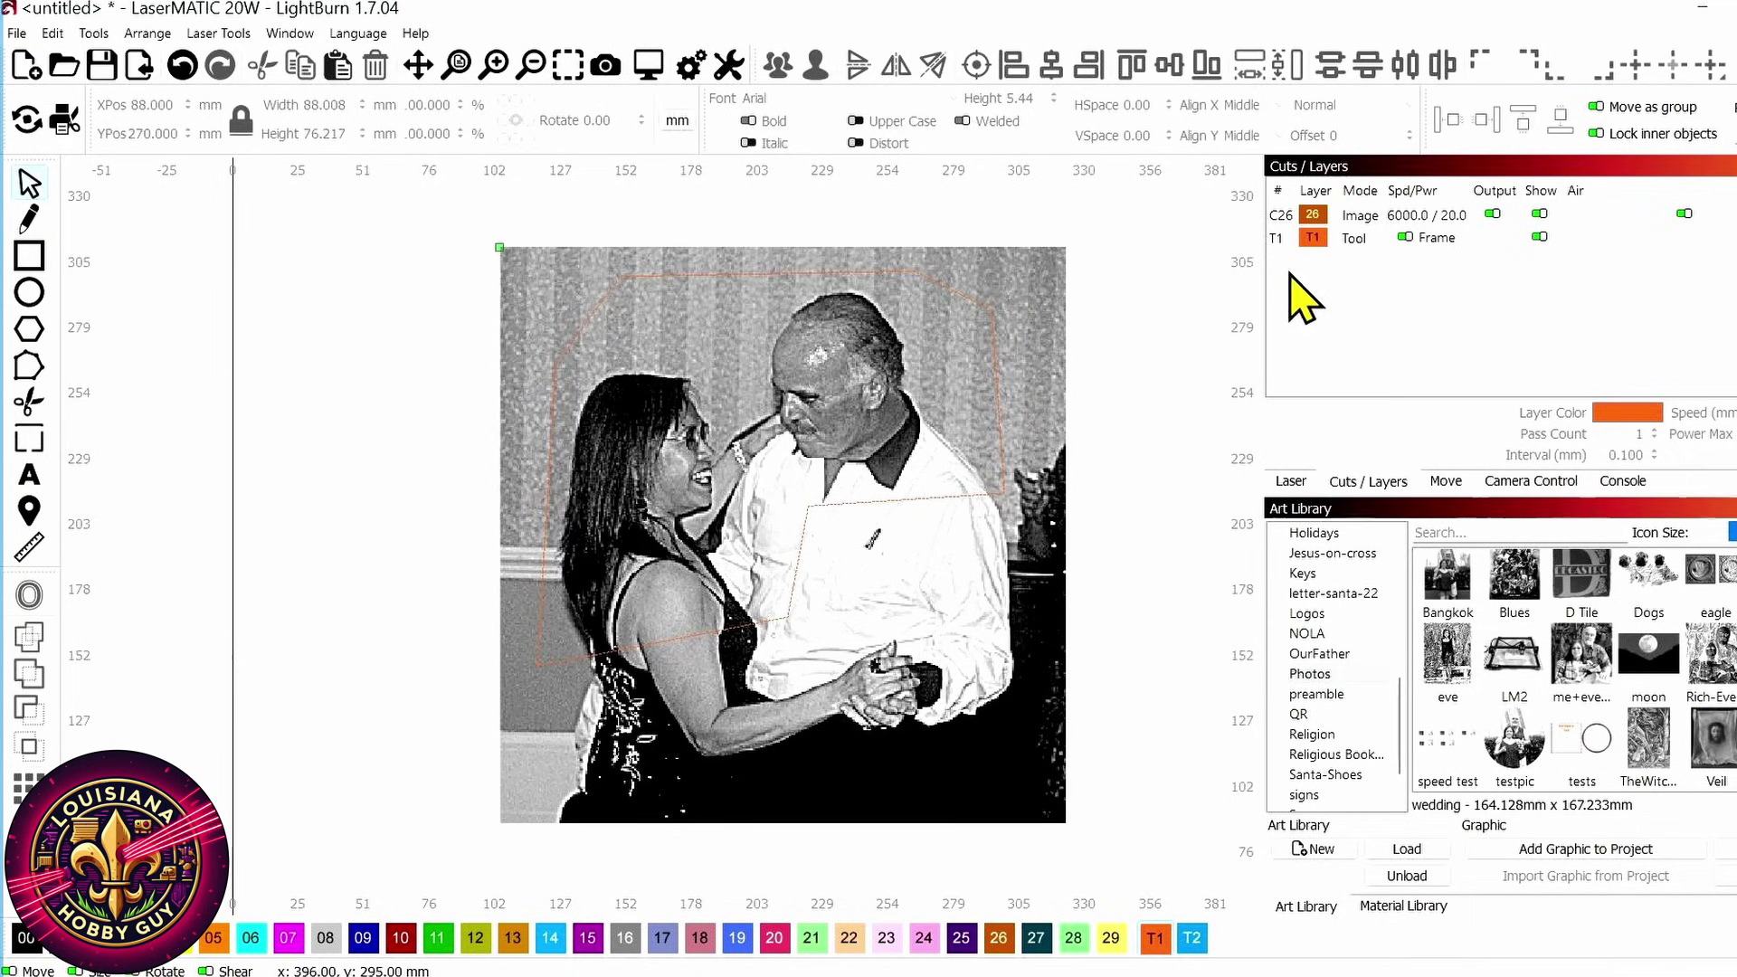
{"action": "left_click", "coordinate": [998, 408]}
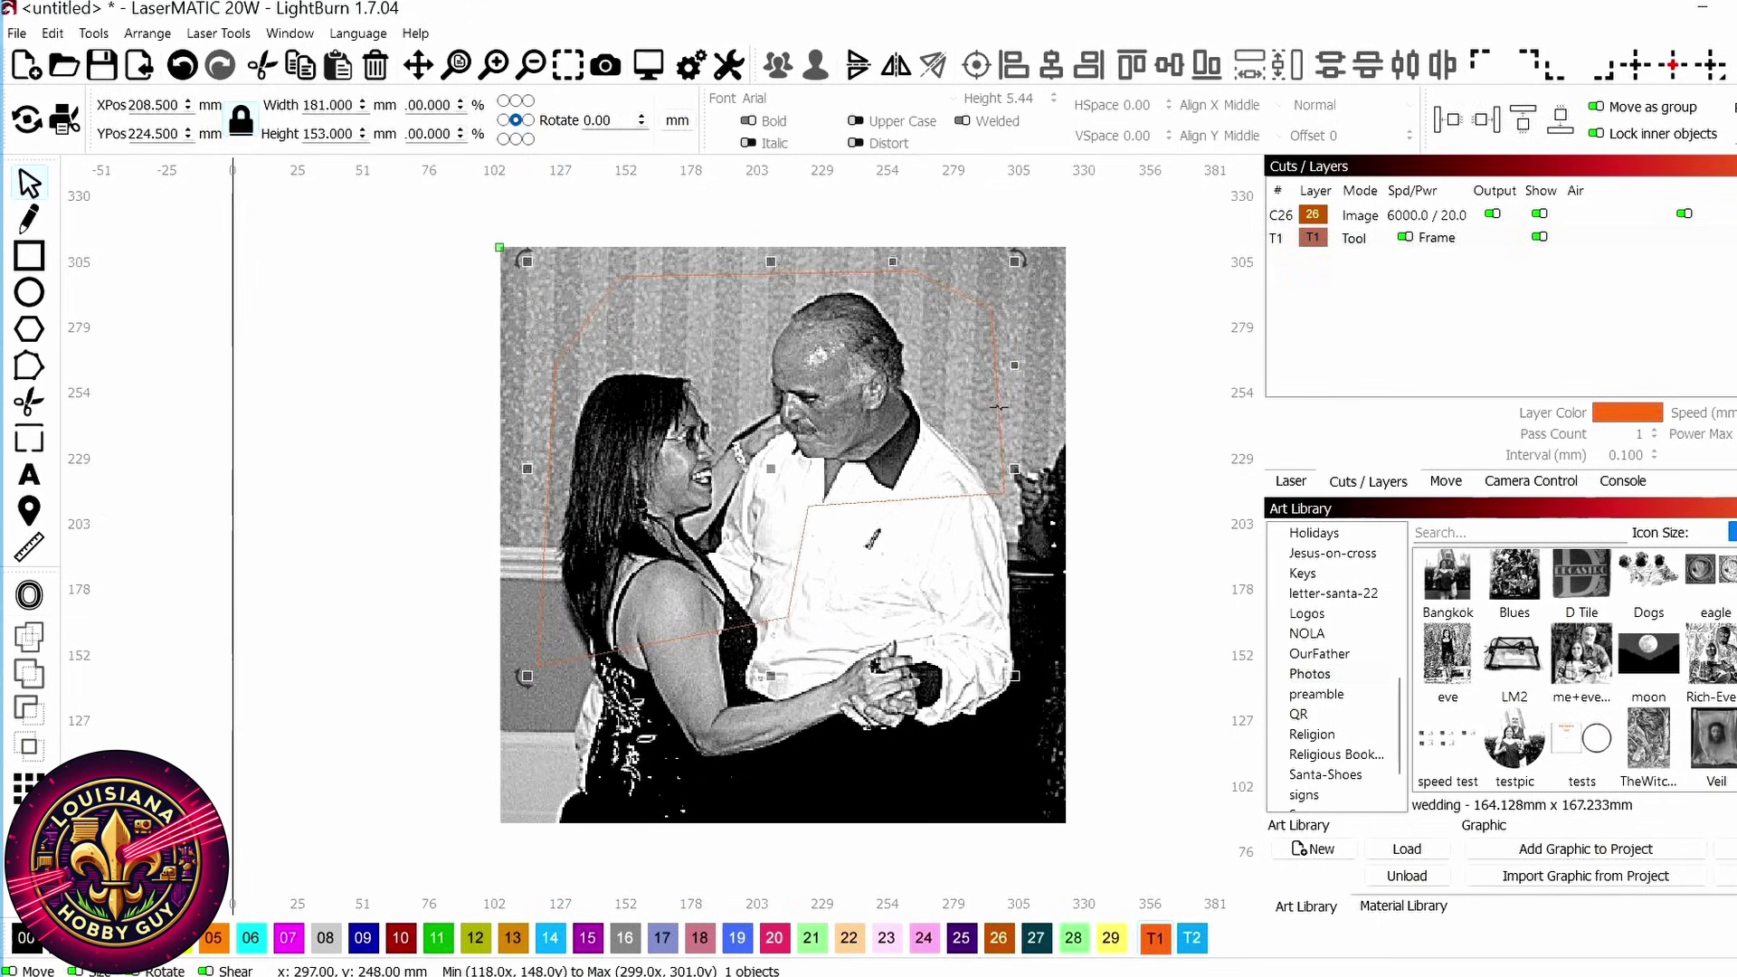
{"action": "left_click", "coordinate": [887, 644], "text": "shift"}
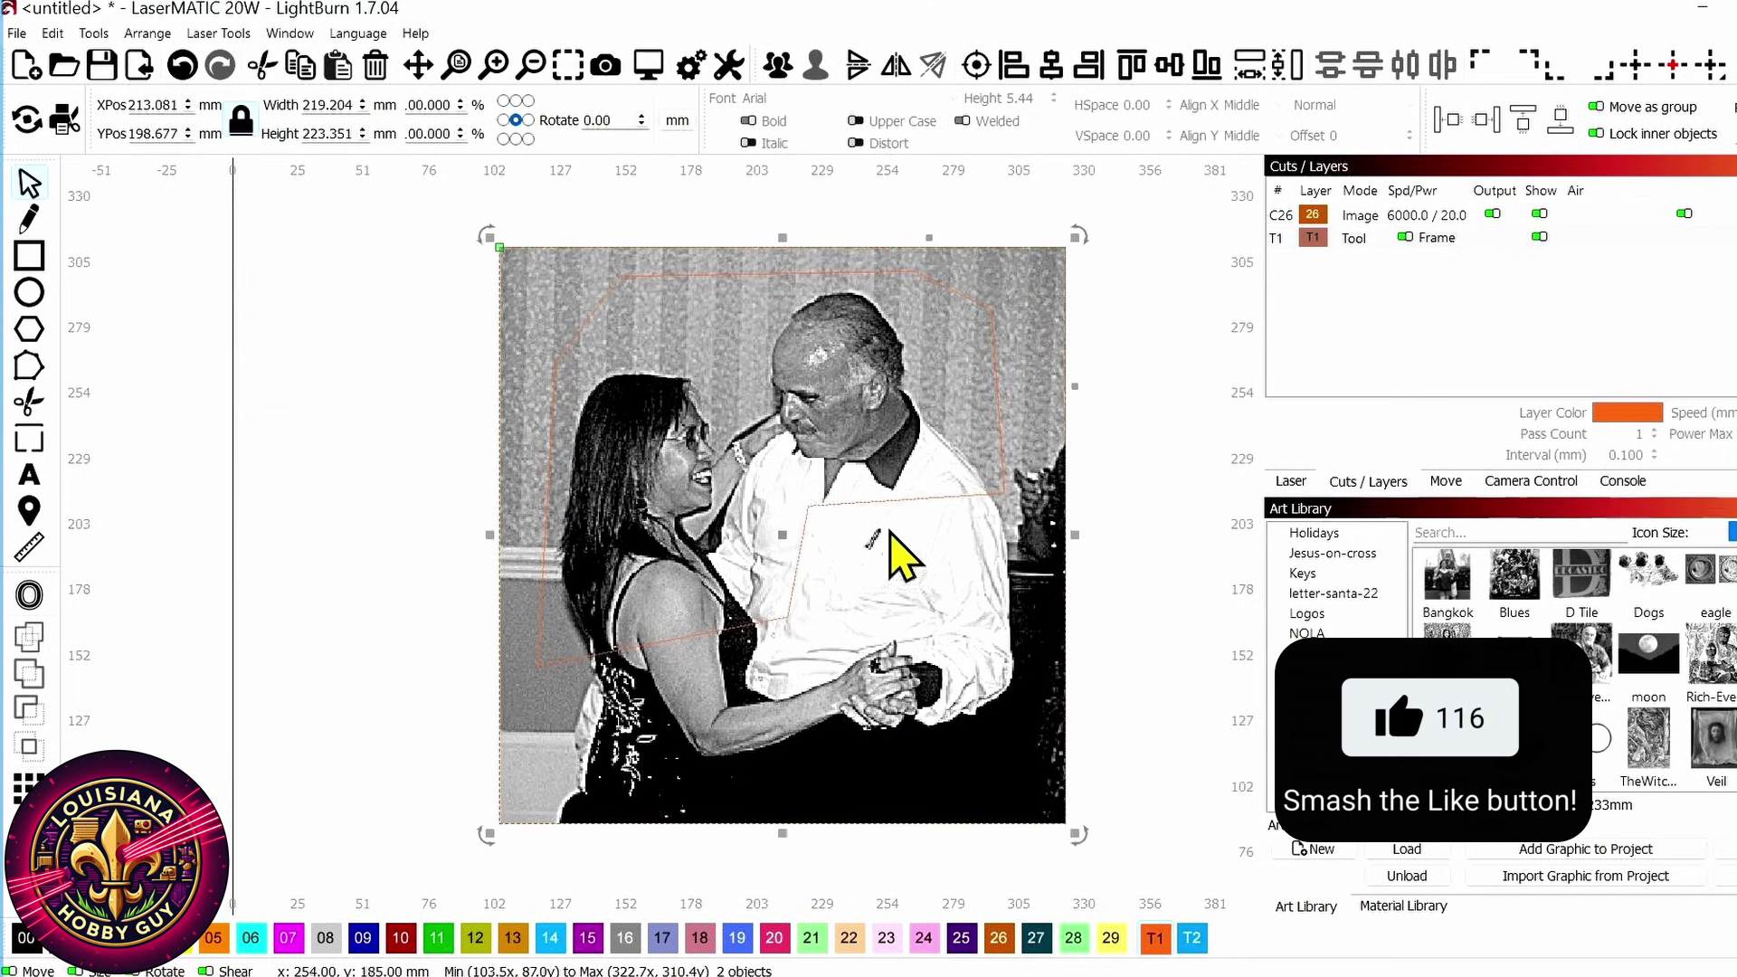
{"action": "right_click", "coordinate": [902, 409]}
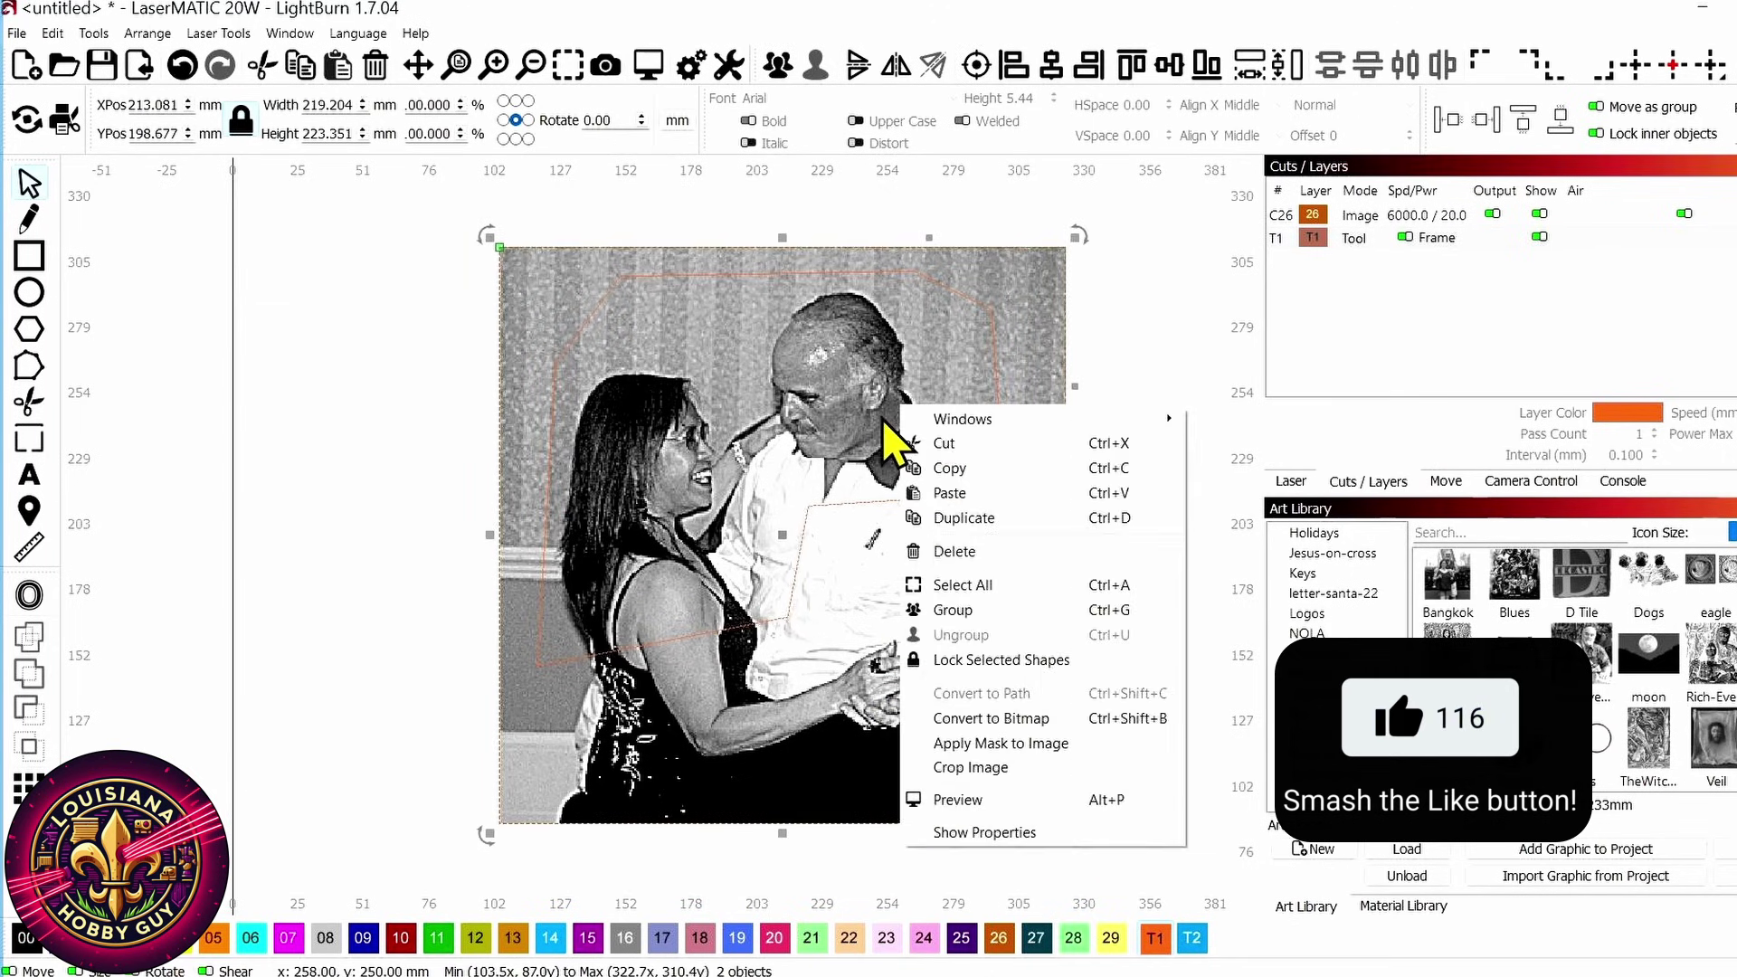
{"action": "left_click", "coordinate": [1068, 743]}
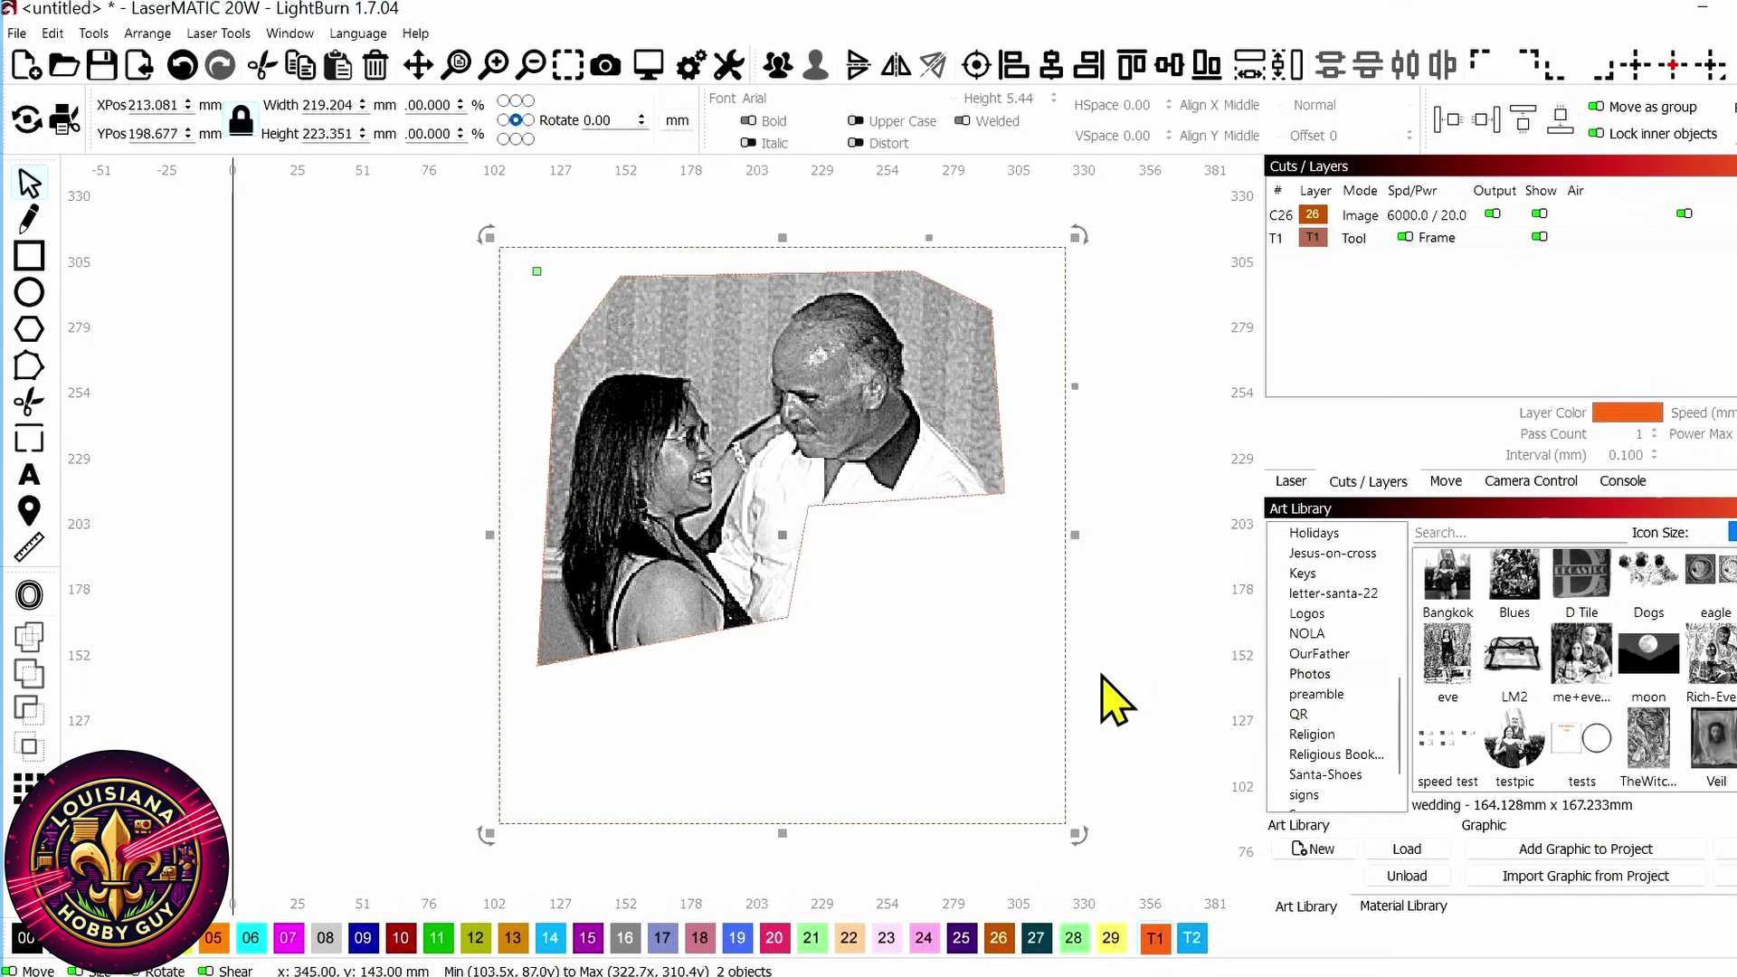
{"action": "left_click", "coordinate": [1166, 543]}
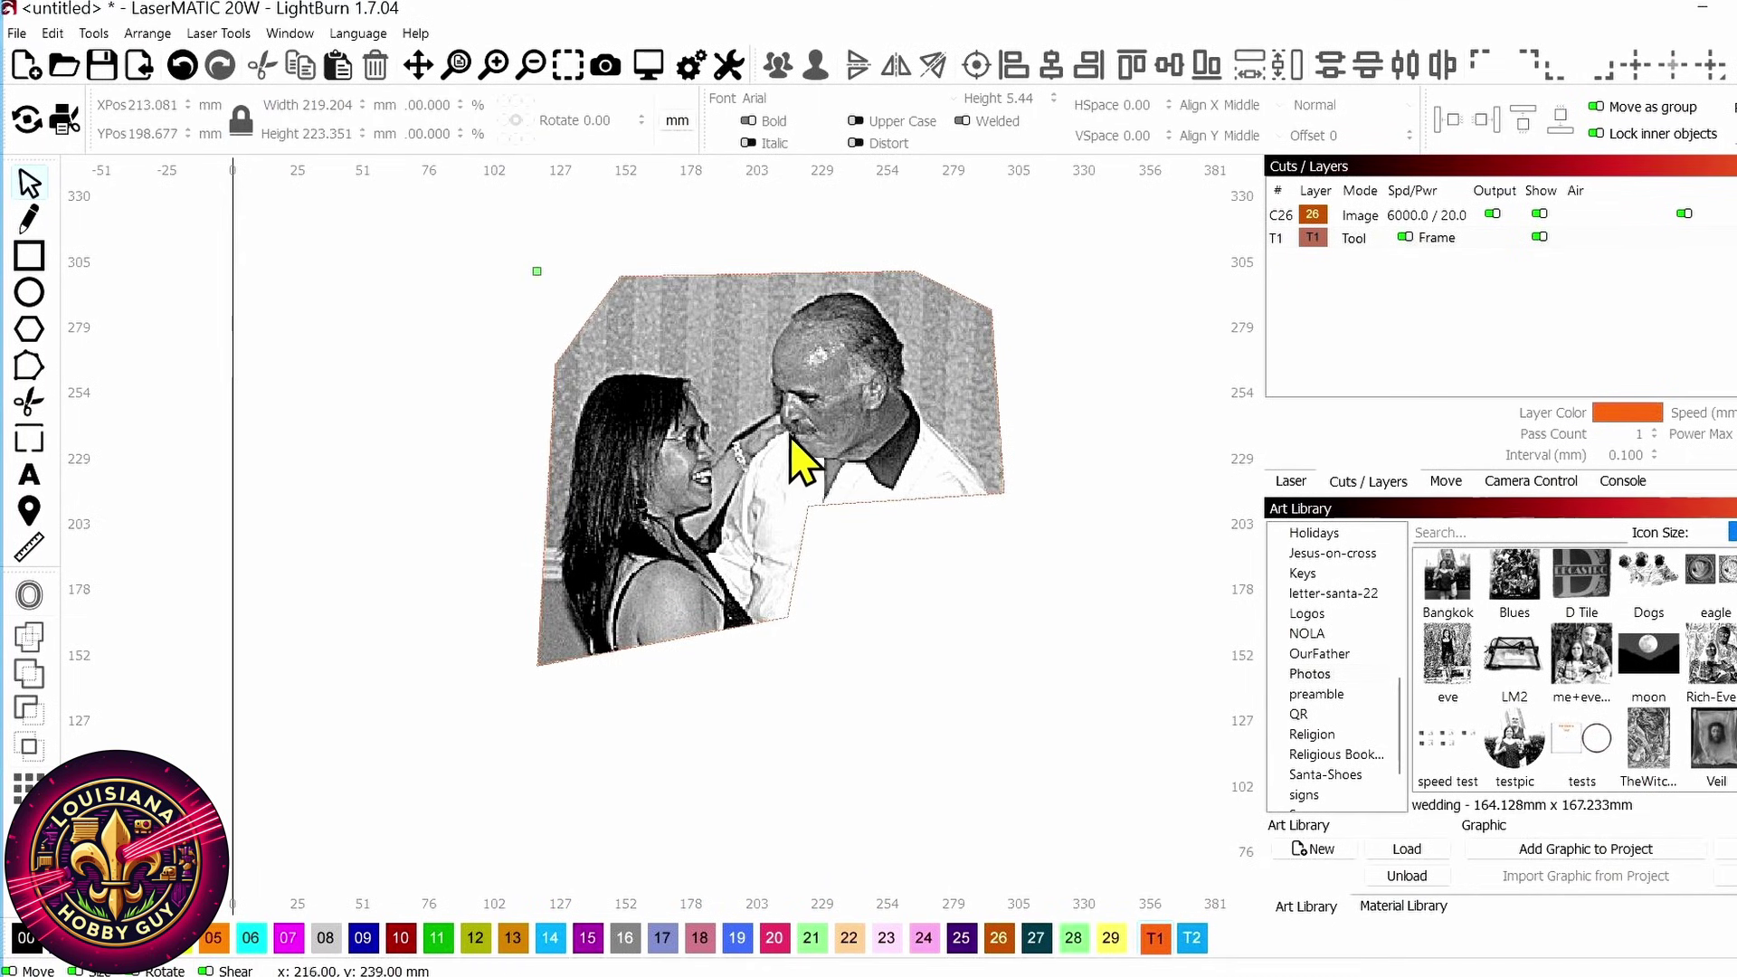
Shift the photo inside its outline to about X 210, Y 202.7 mm, and flatten the image mask with both objects selected
{"action": "mouse_move", "coordinate": [792, 442]}
{"action": "left_mouse_down"}
{"action": "mouse_move", "coordinate": [814, 416]}
{"action": "mouse_move", "coordinate": [788, 434]}
{"action": "left_mouse_up"}
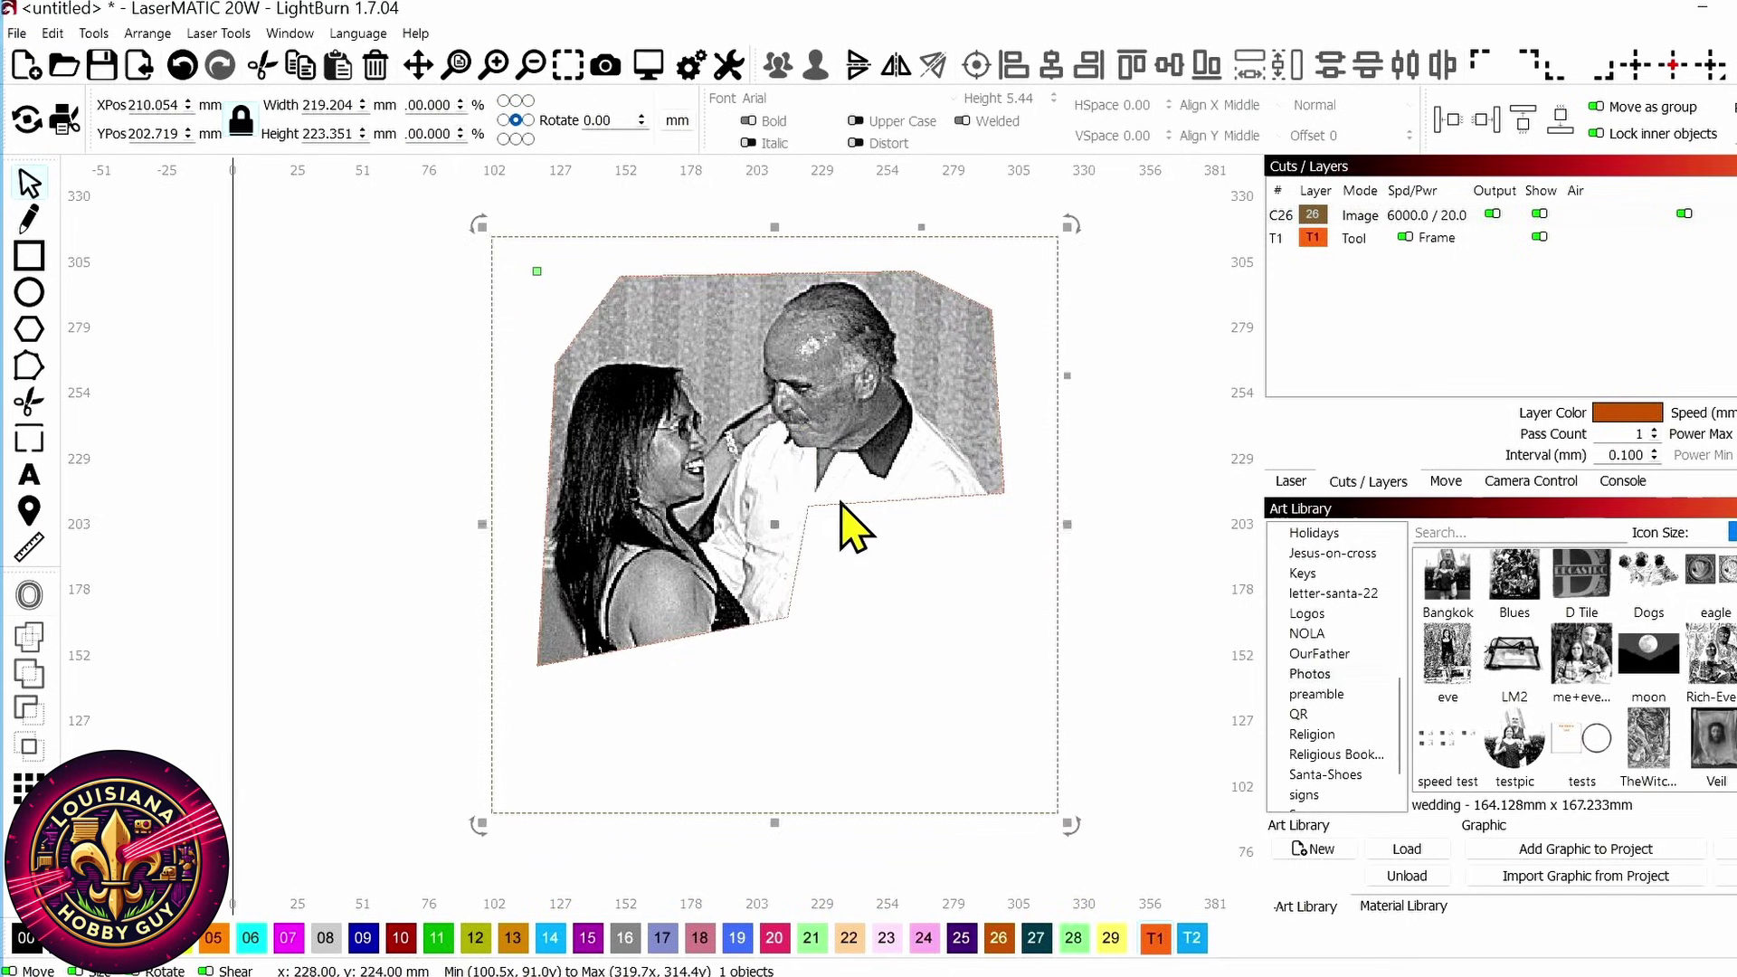
{"action": "left_click_drag", "start_coordinate": [1136, 644], "coordinate": [737, 429]}
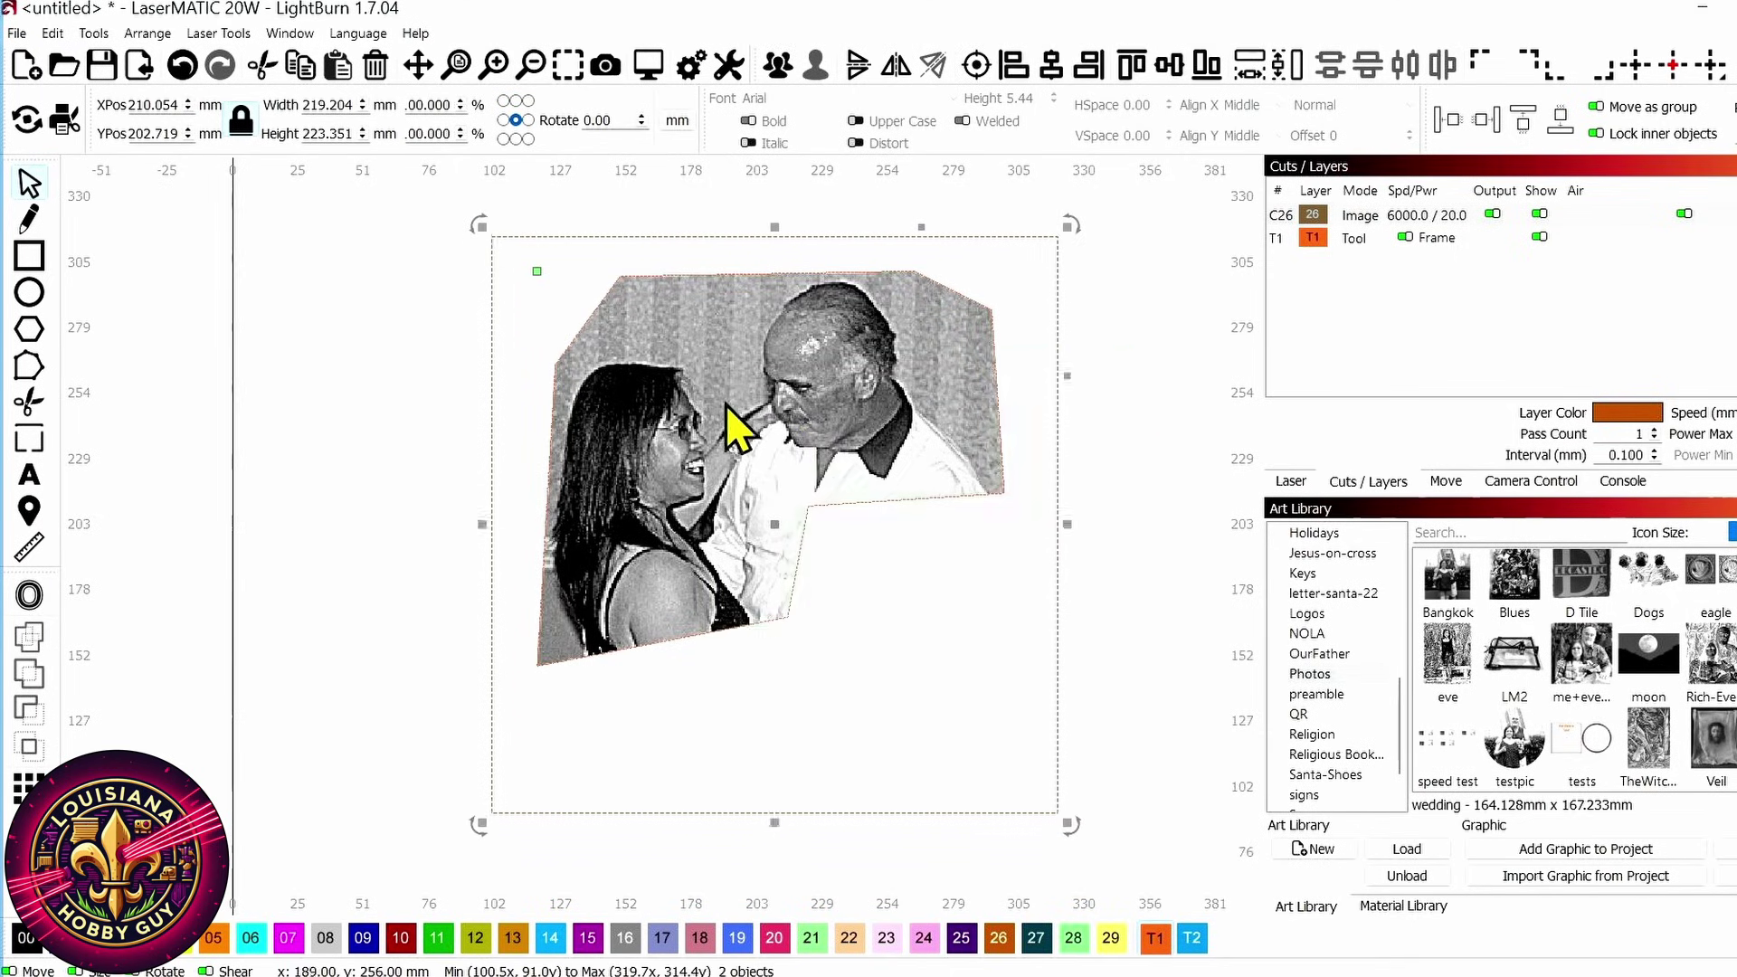
{"action": "right_click", "coordinate": [838, 412]}
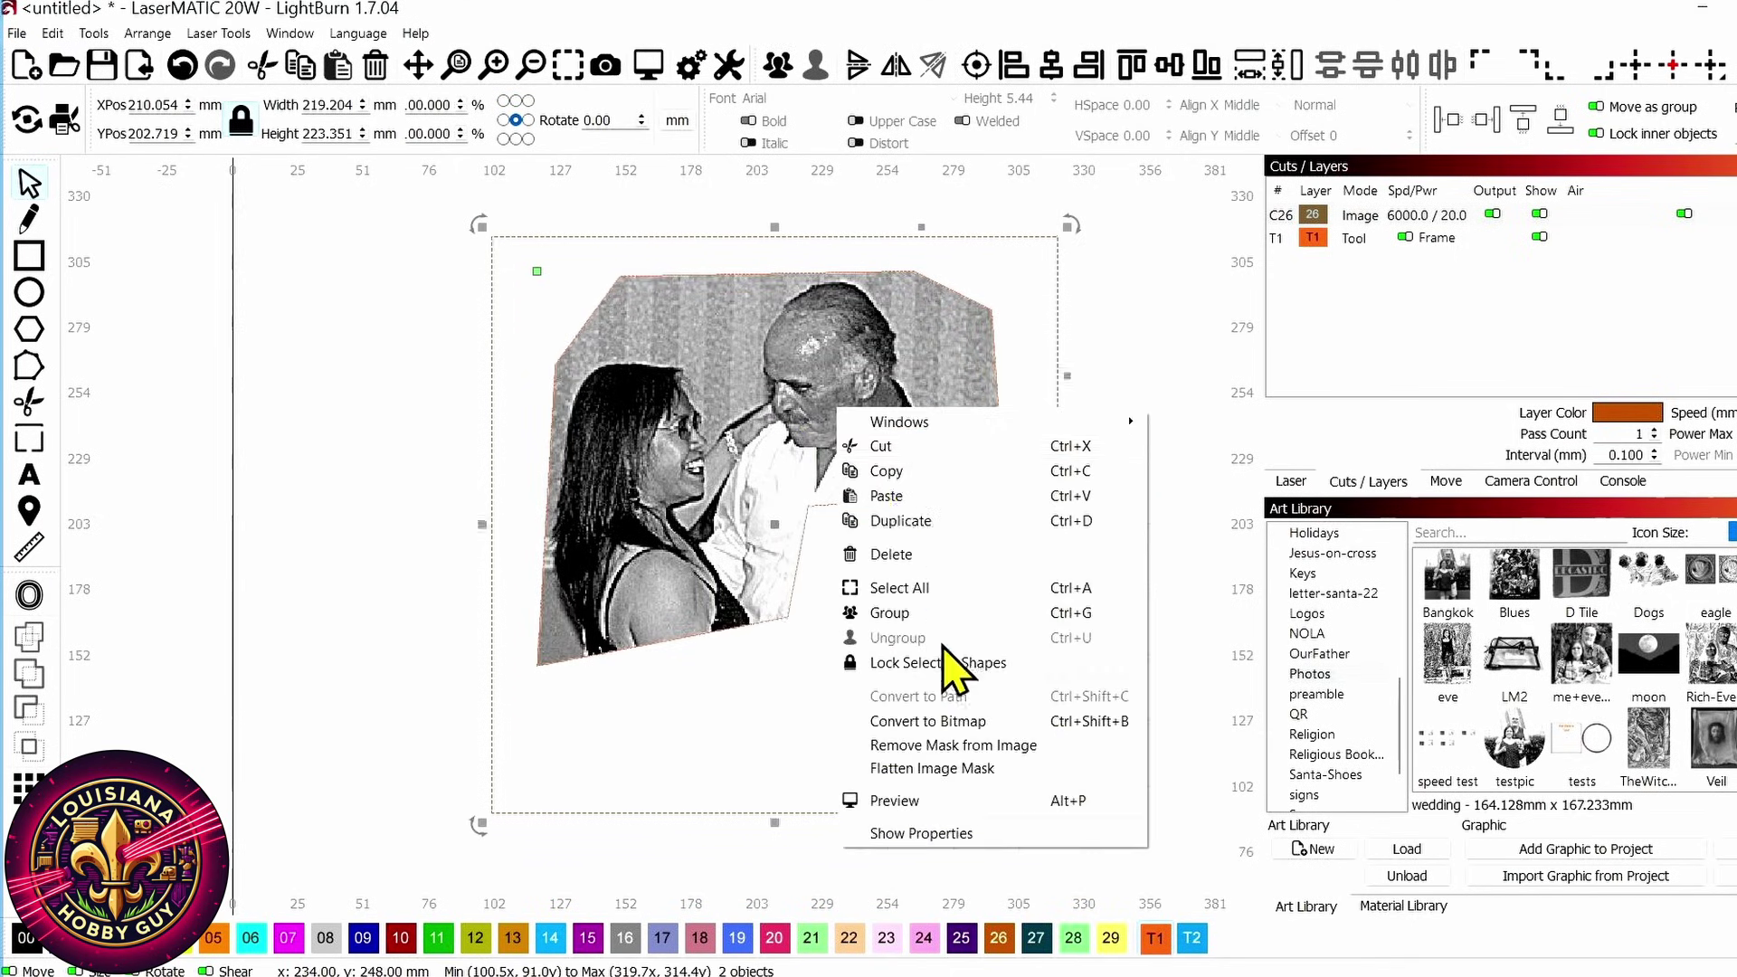
{"action": "left_click", "coordinate": [987, 769]}
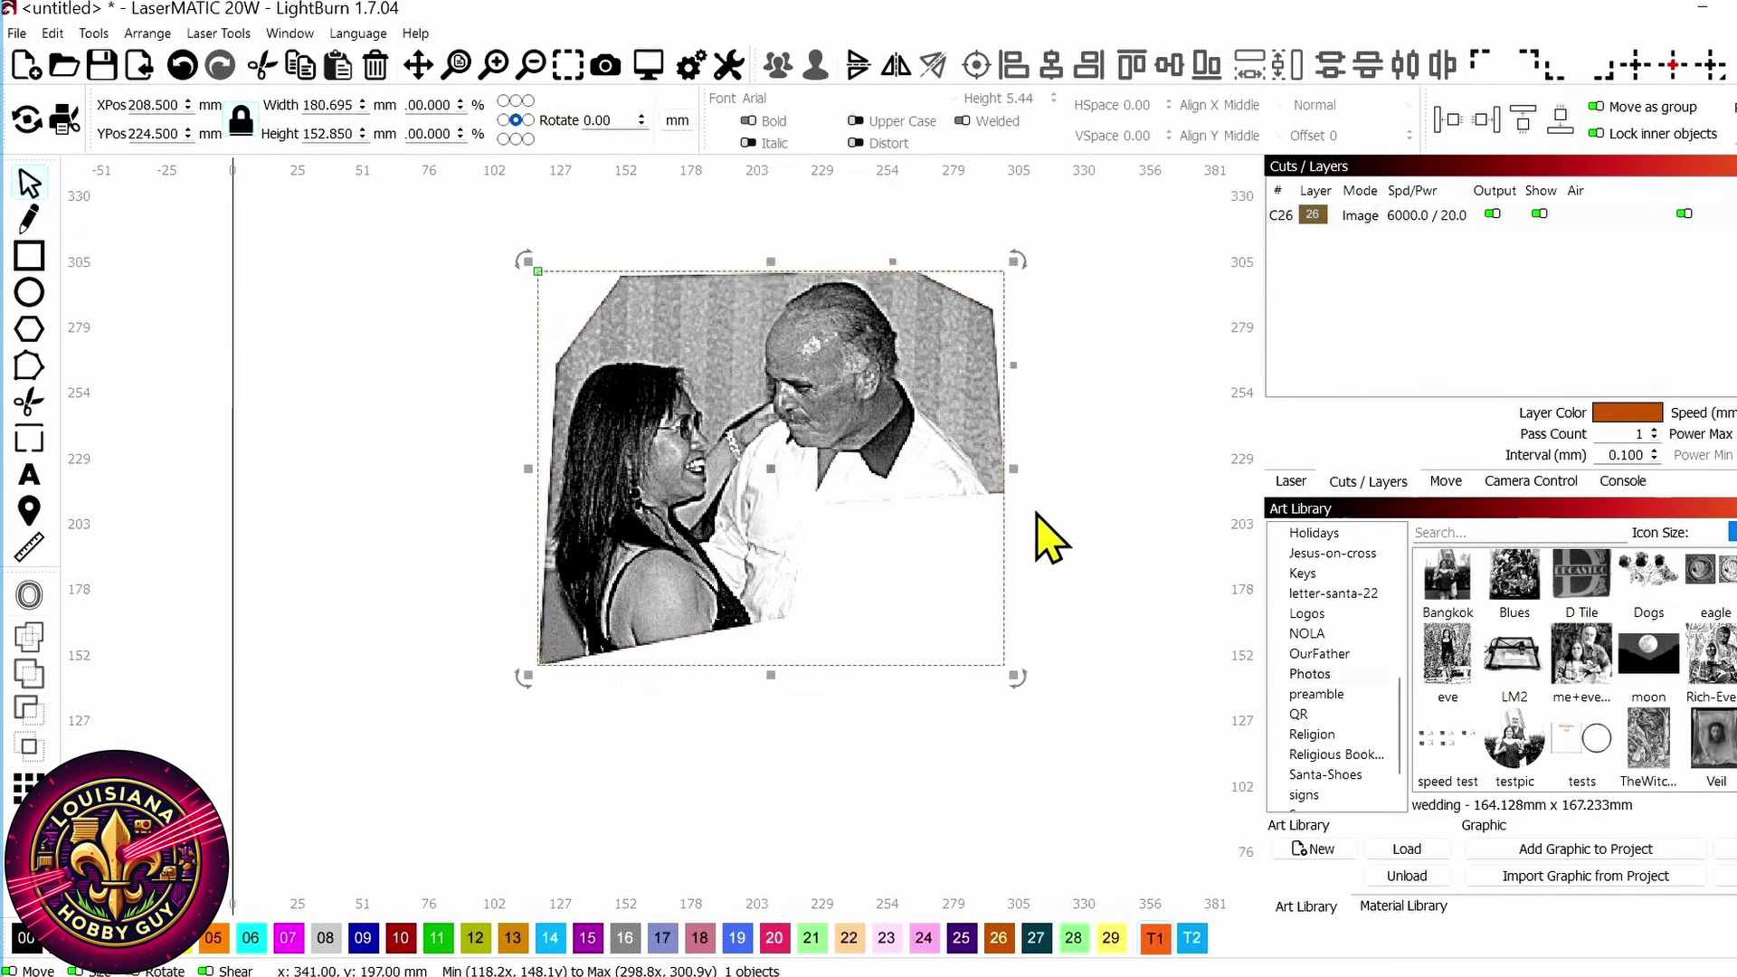
Shrink the flattened image proportionally to about 88.2 by 74.6 mm and move it to about X 208.5, Y 239.9 mm
{"action": "left_click_drag", "start_coordinate": [964, 579], "coordinate": [794, 466]}
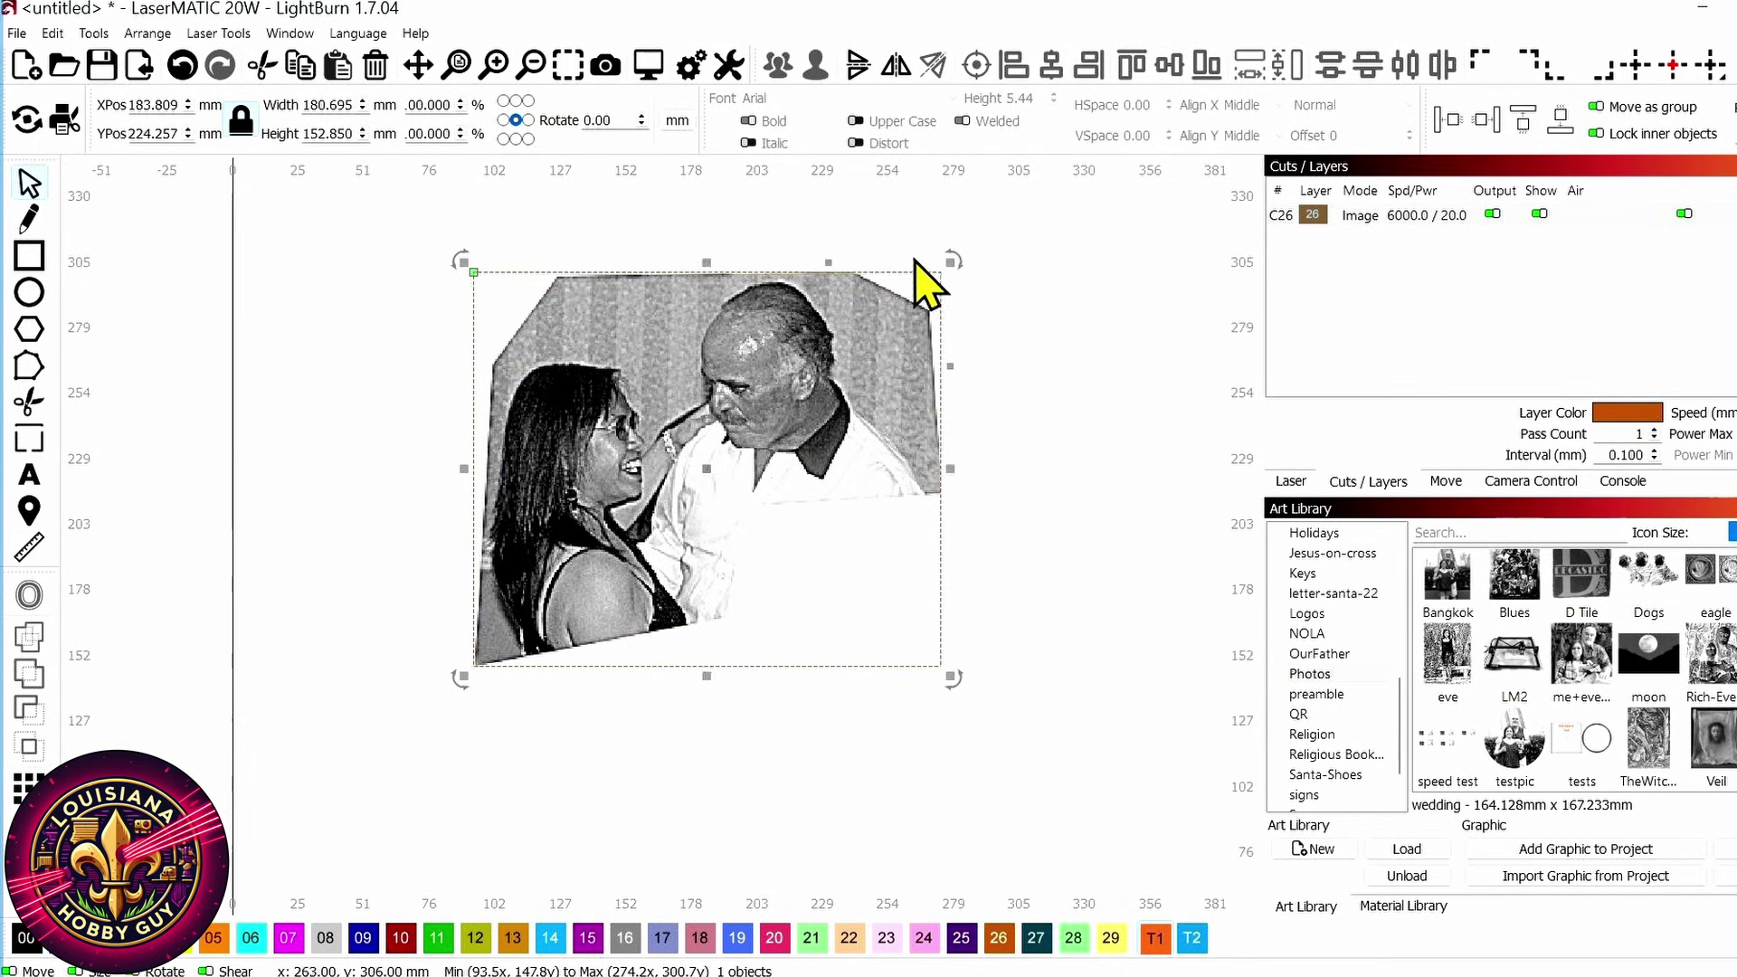
{"action": "left_click_drag", "start_coordinate": [948, 261], "coordinate": [713, 464]}
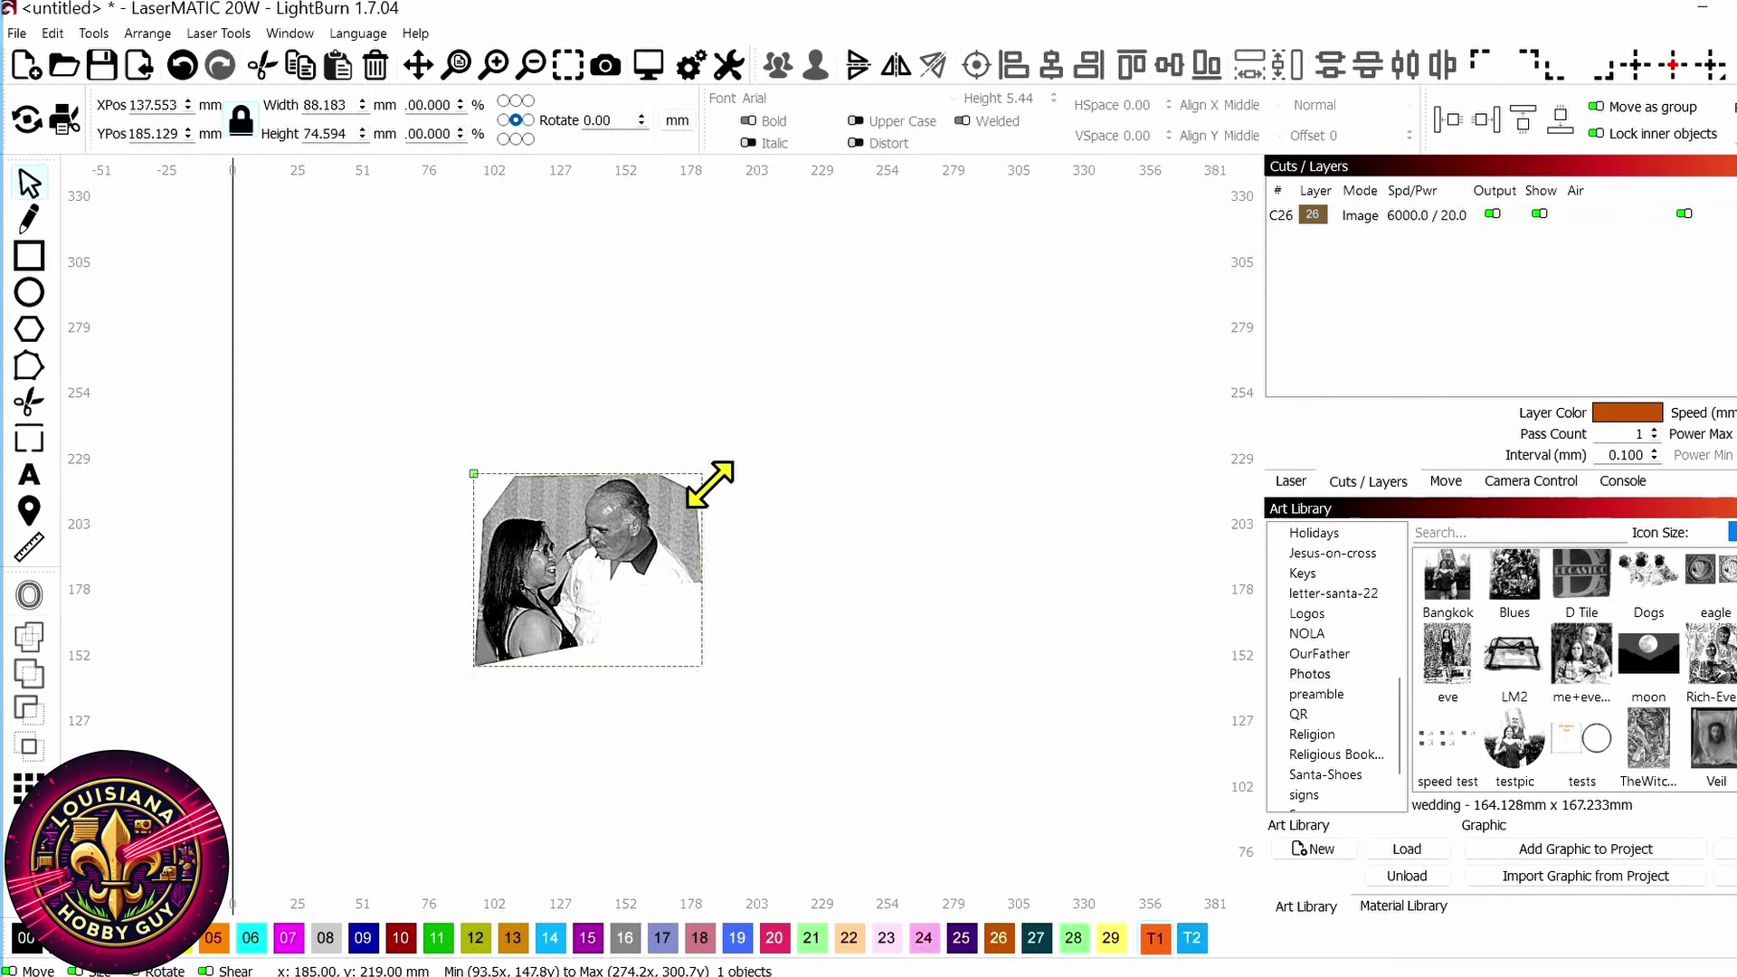
{"action": "left_click_drag", "start_coordinate": [608, 569], "coordinate": [793, 427]}
{"action": "left_click", "coordinate": [531, 633]}
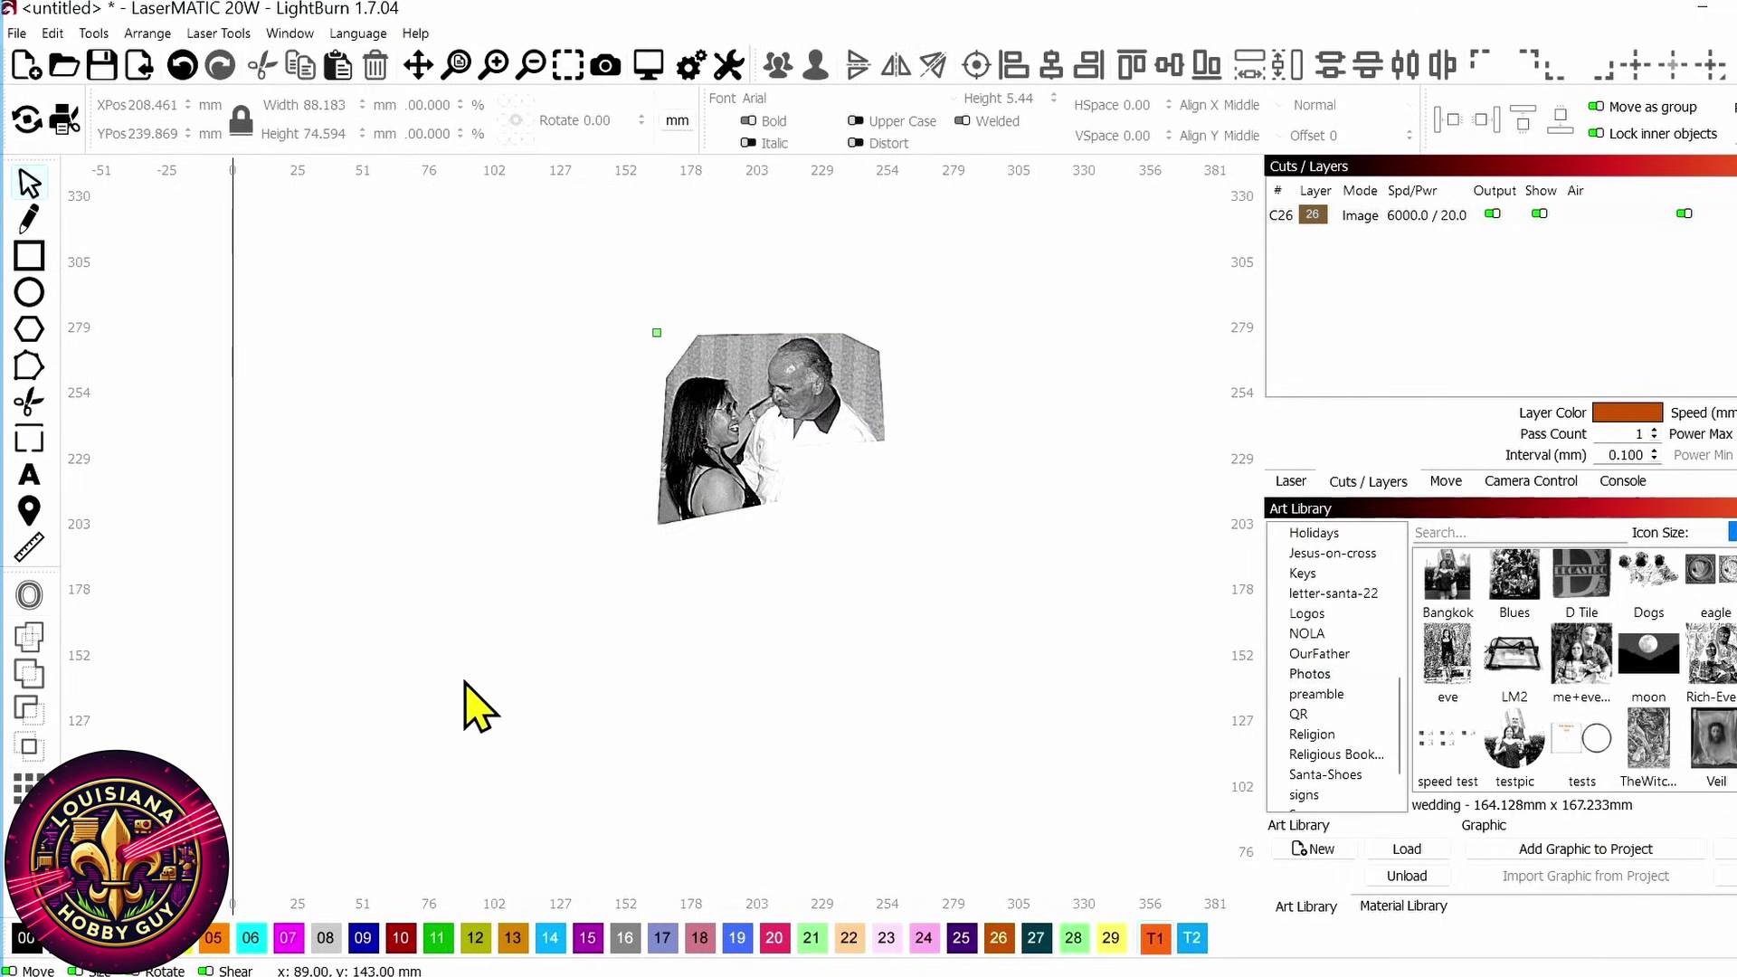